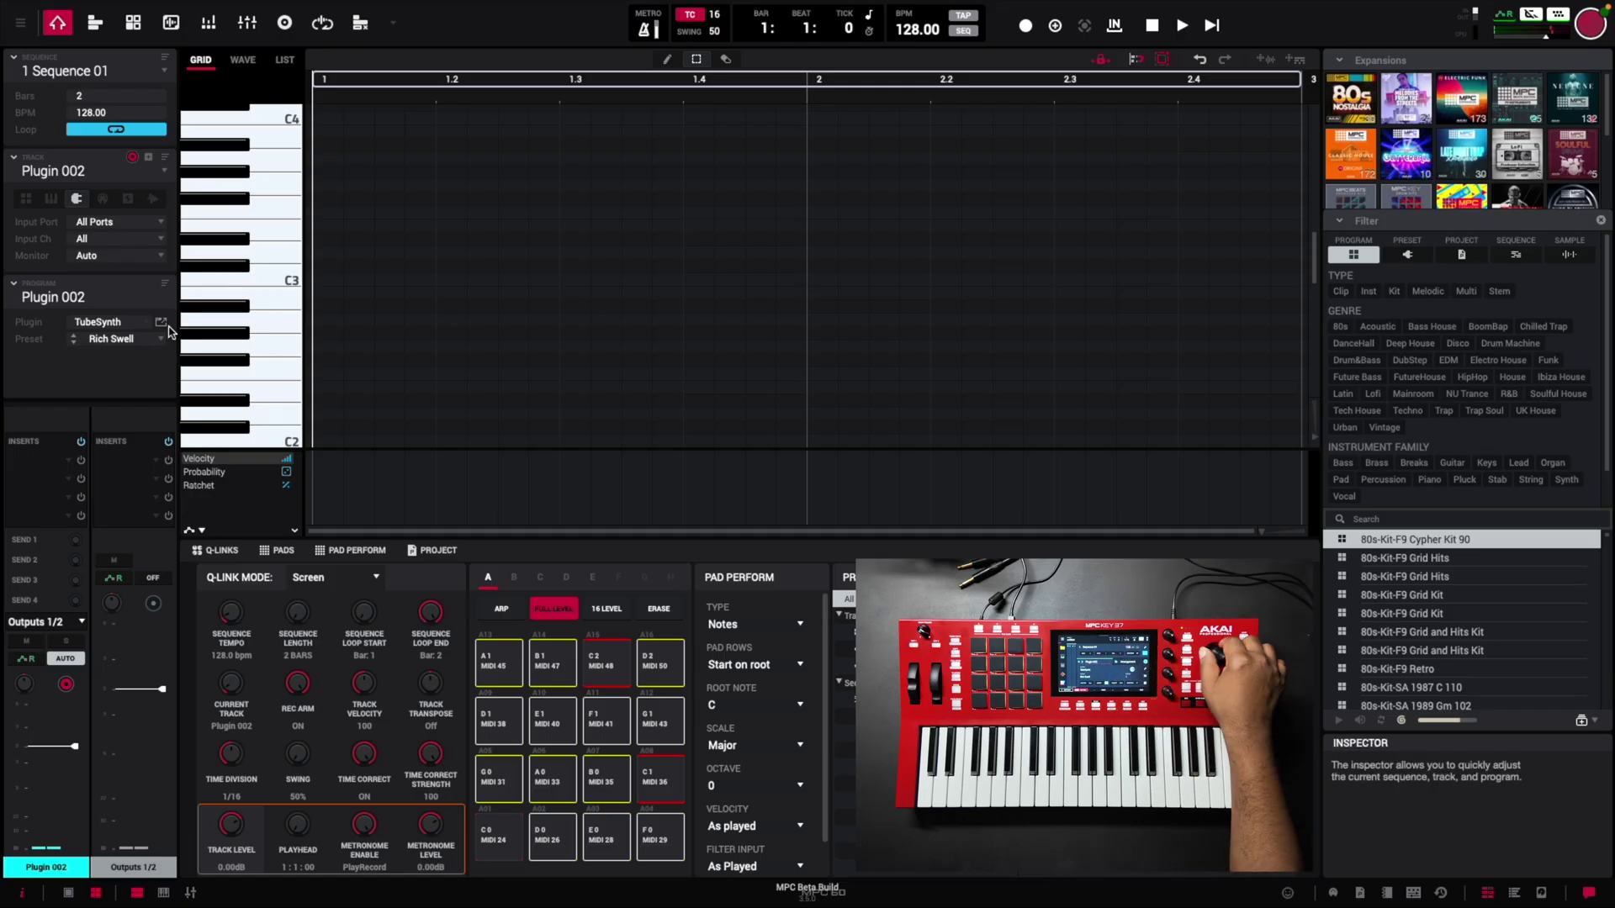
Load the VST3 version of Arturia's Jup-8 V4 as the instrument on the Plugin 001 track.
left_click(122, 326)
left_click_drag(471, 357, 473, 161)
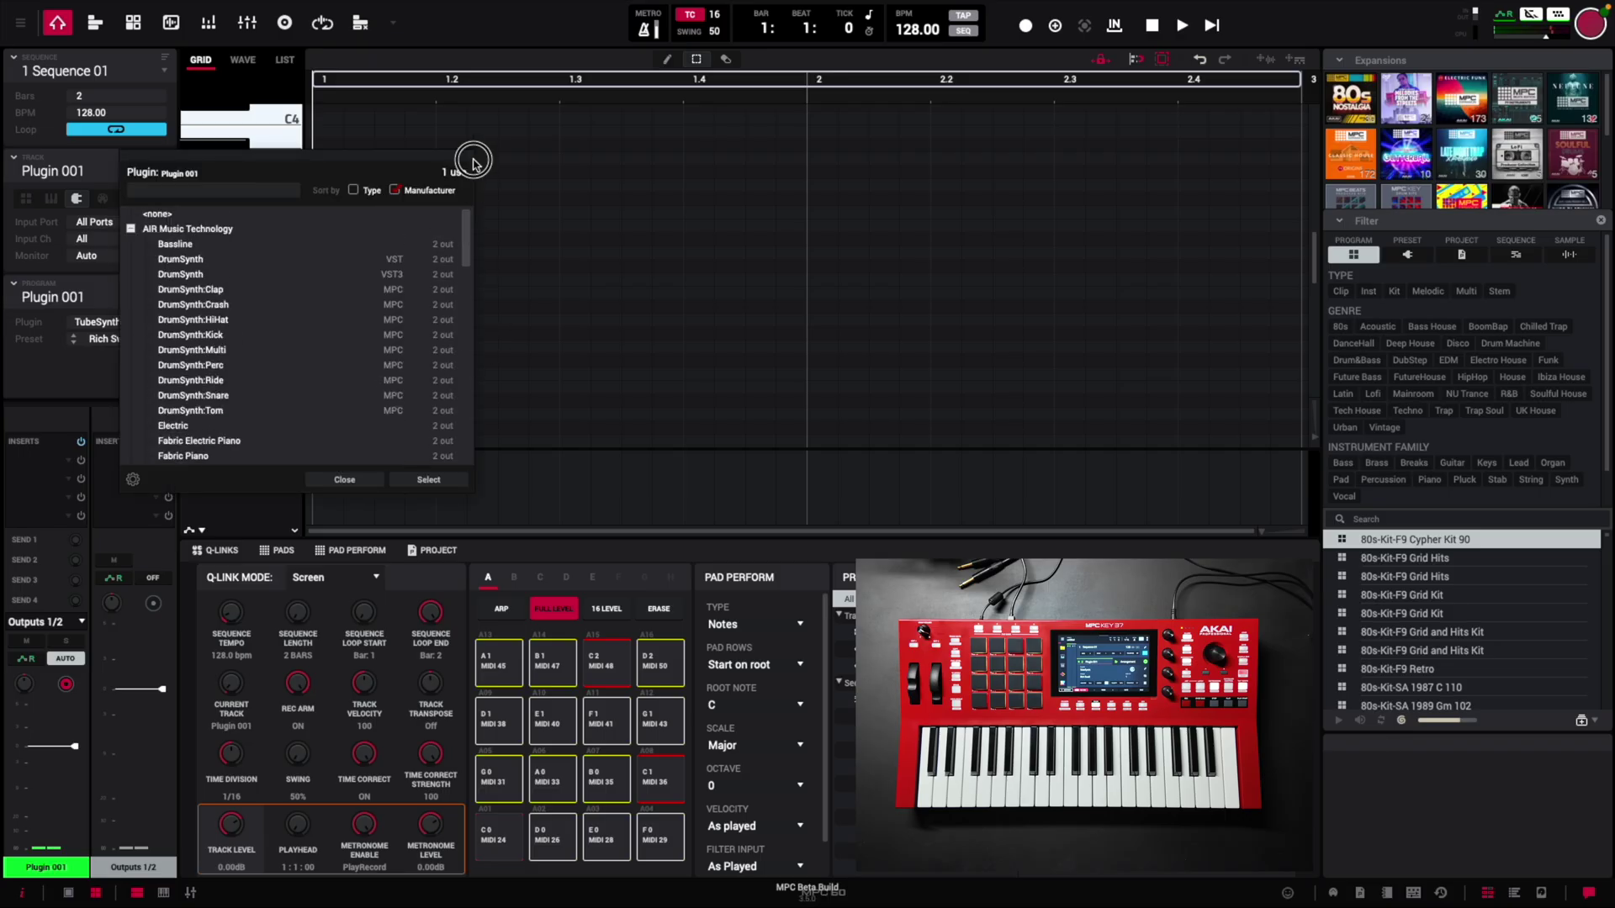
left_click(131, 228)
left_click(130, 259)
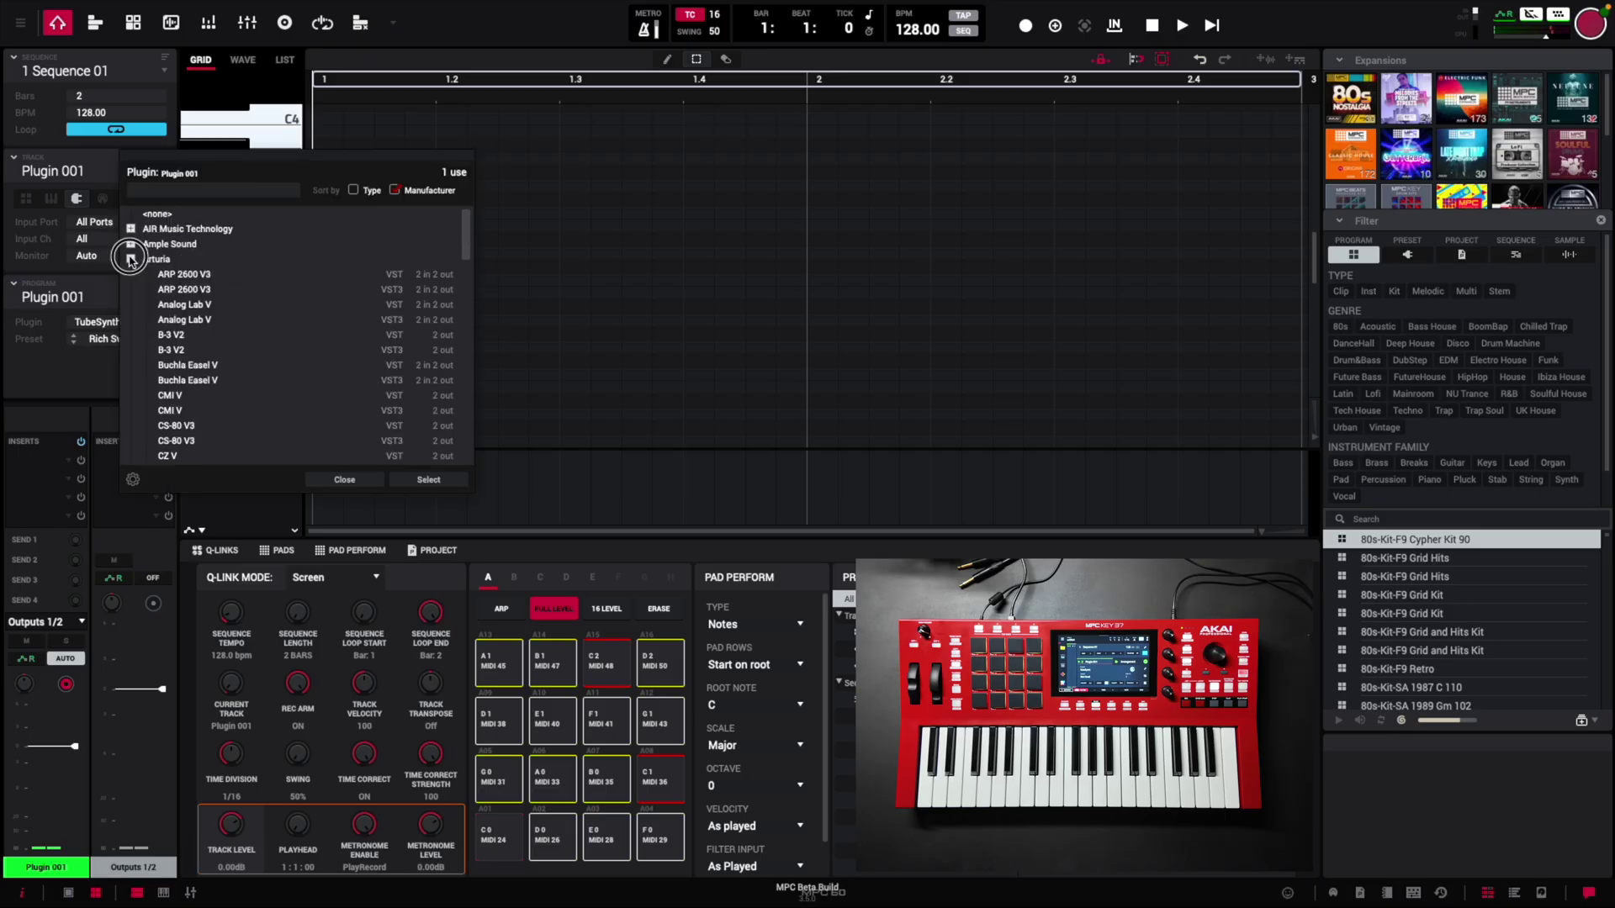
left_click_drag(467, 243, 466, 321)
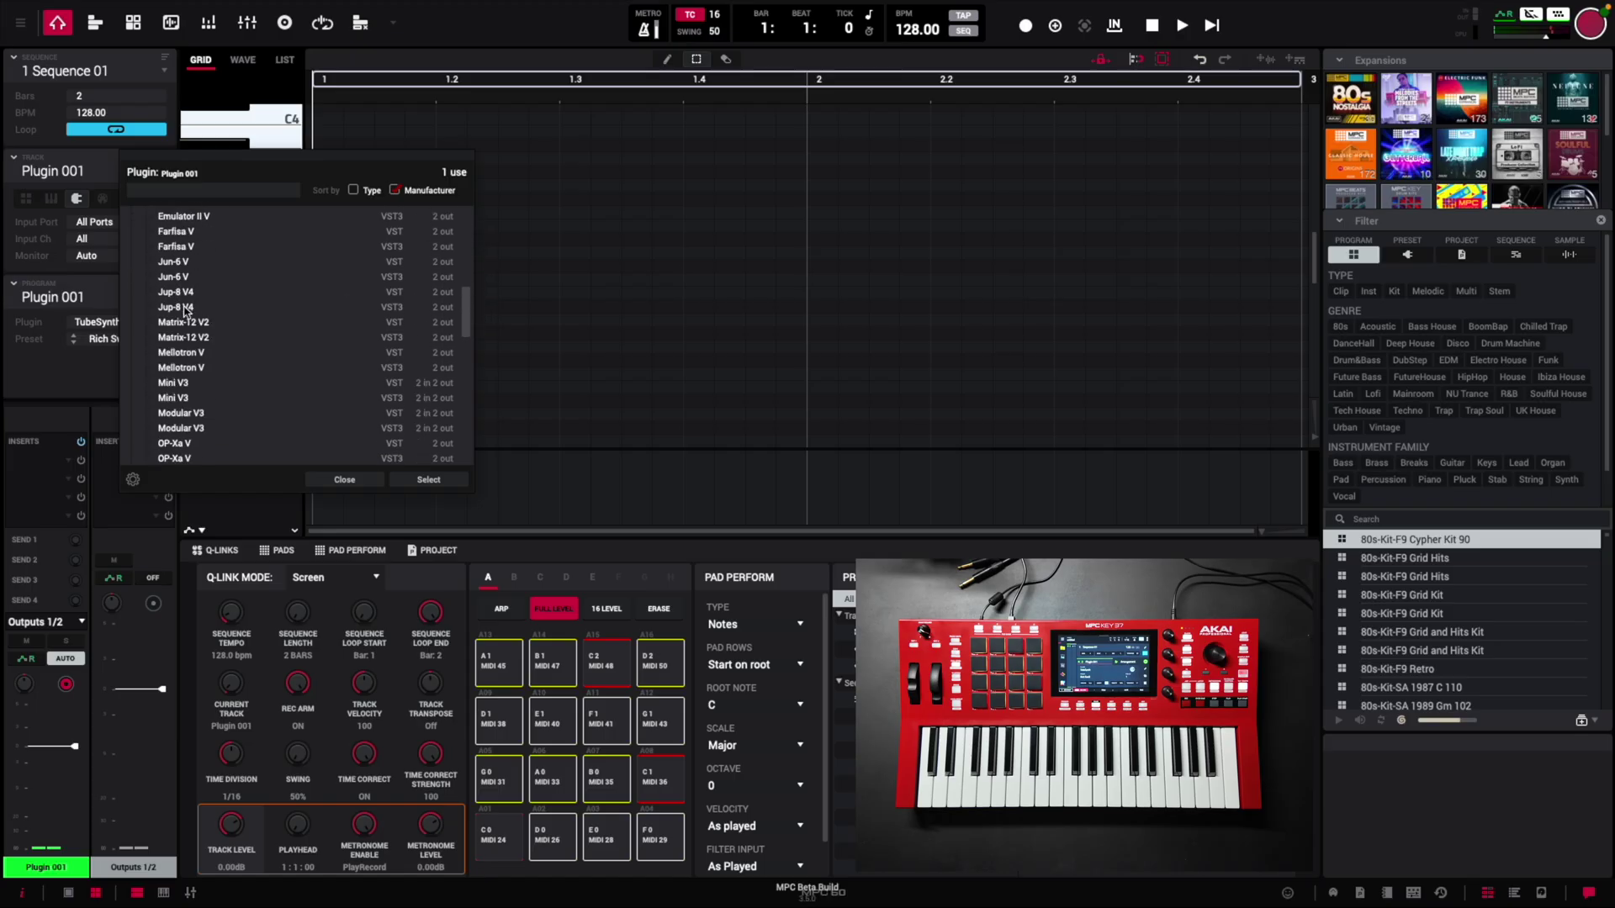
double_click(186, 308)
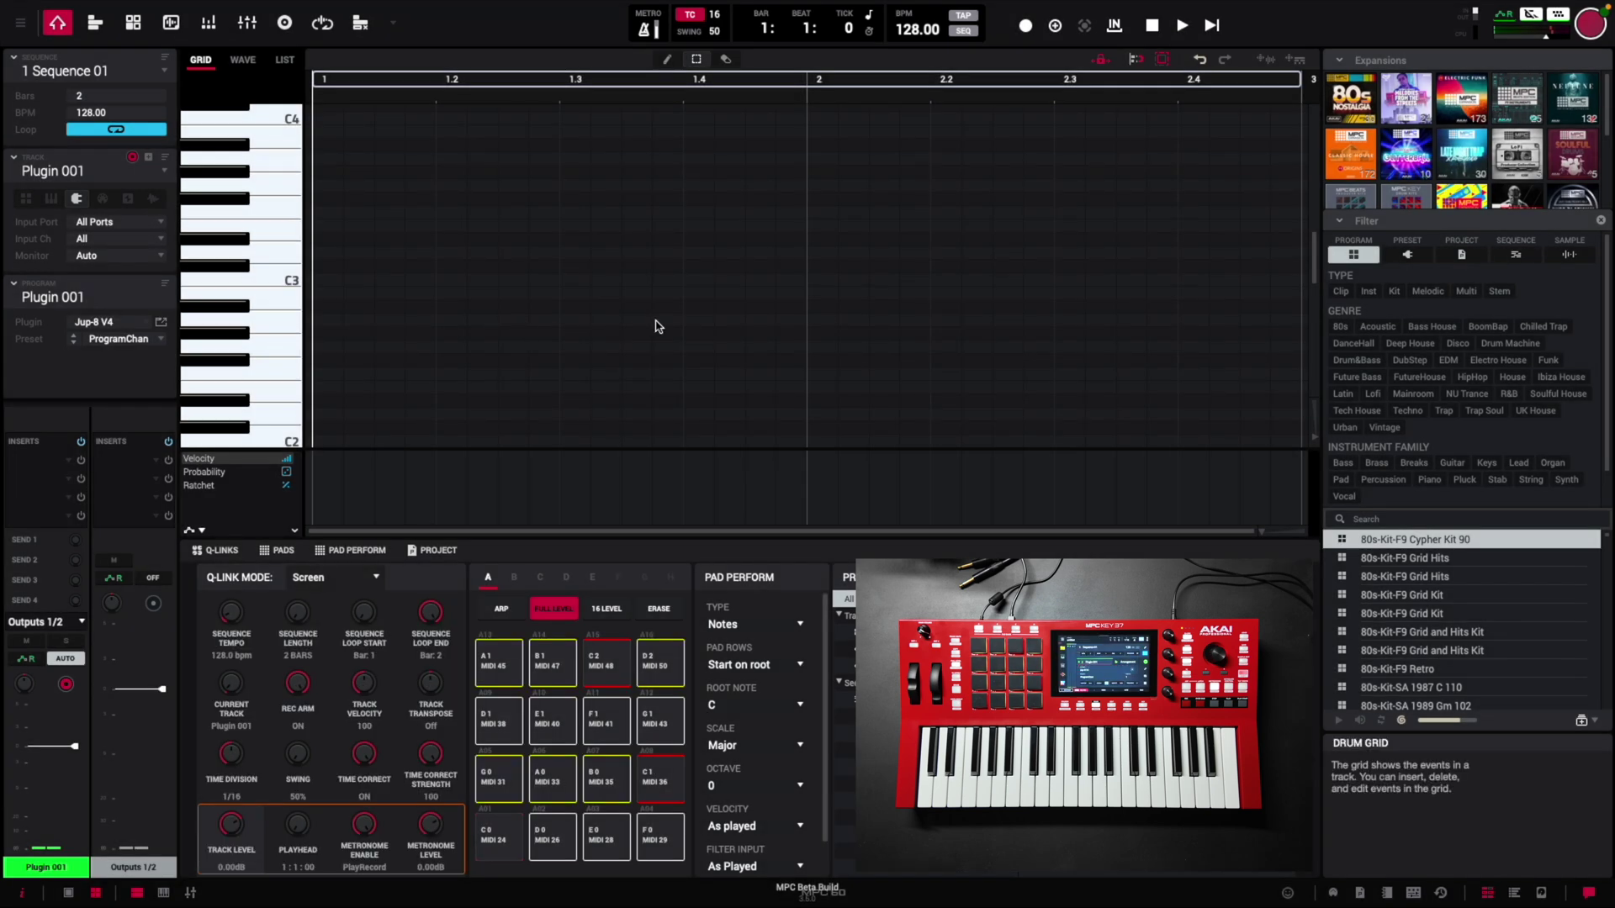
Choose the 99 Soft Synth Horn preset from Brass & Winds in the Jup-8 V4 interface and close its window.
left_click(161, 323)
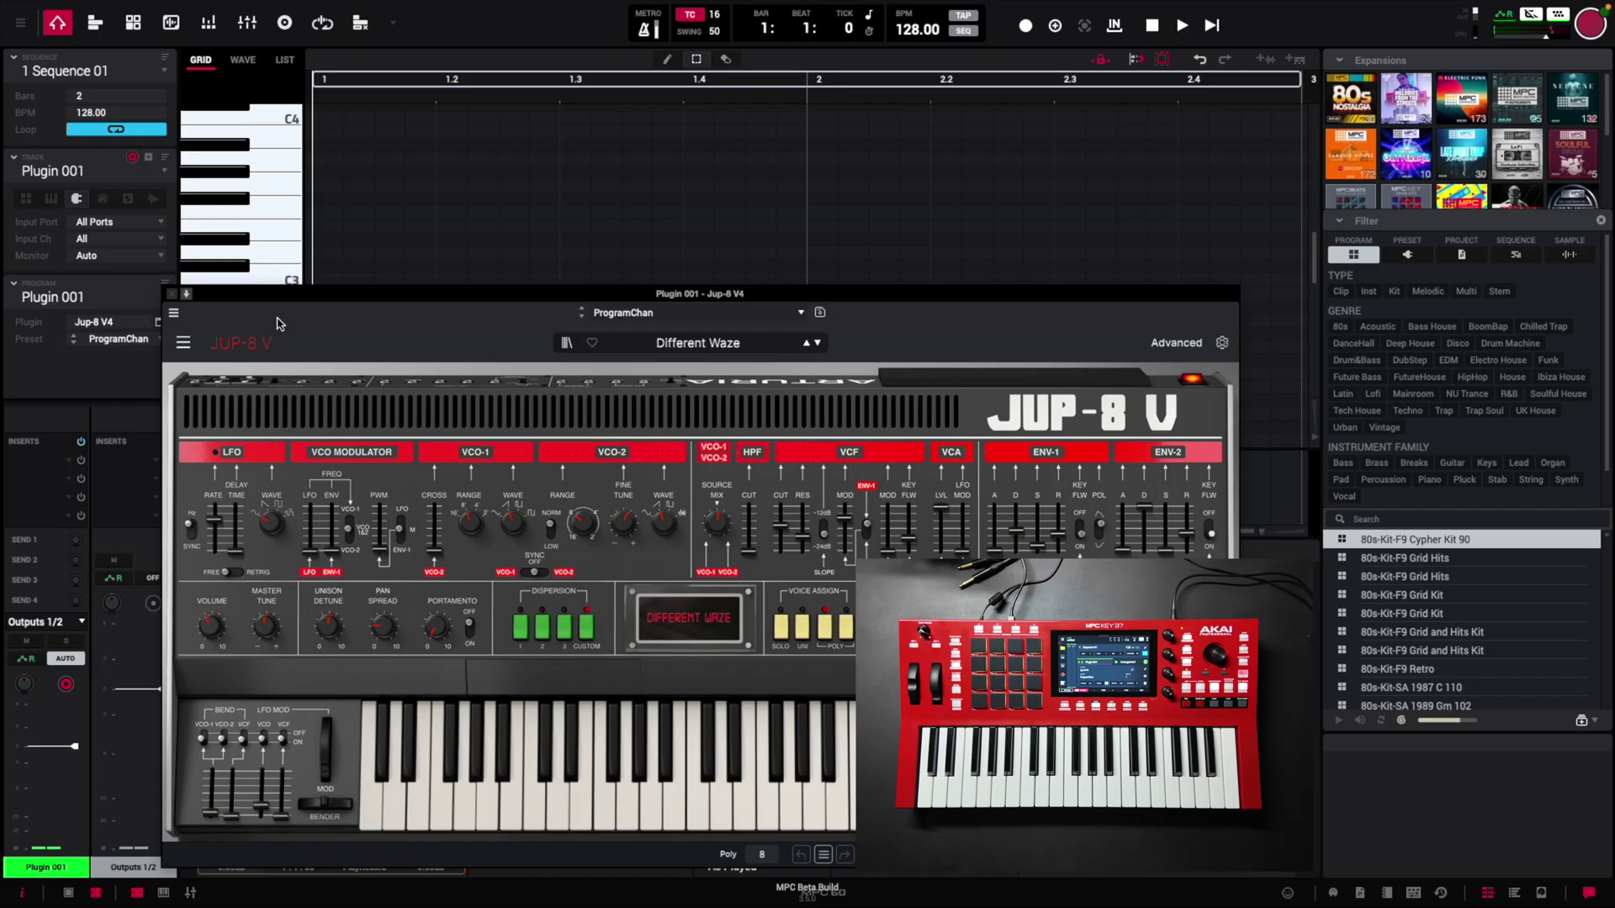
left_click(764, 349)
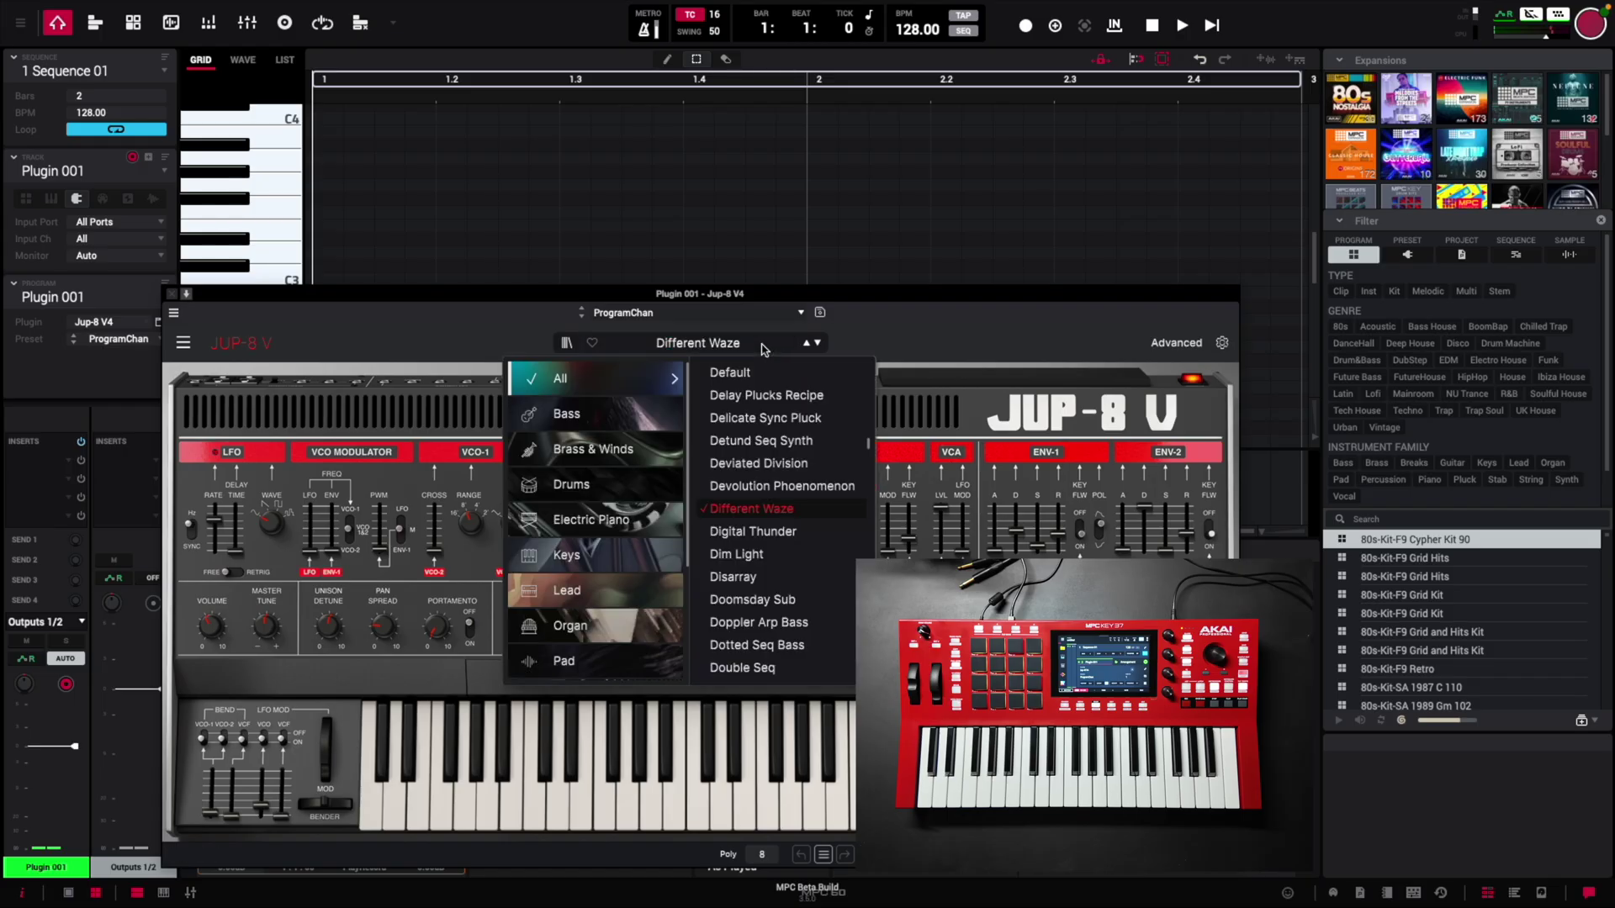
left_click(875, 333)
left_click(720, 342)
left_click(624, 452)
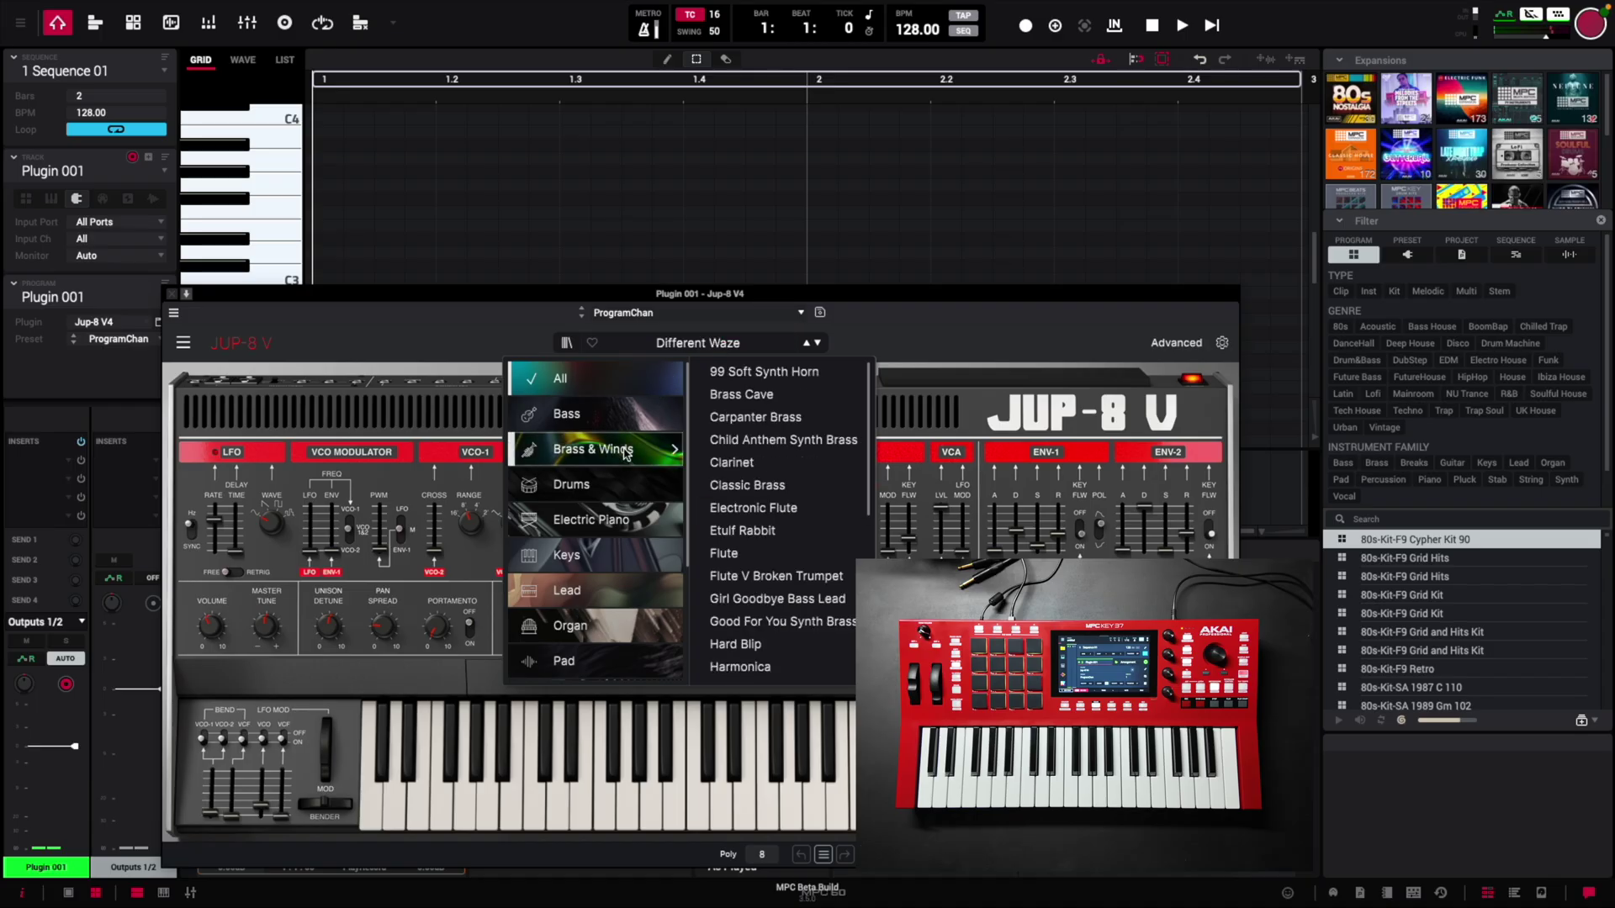
left_click(797, 377)
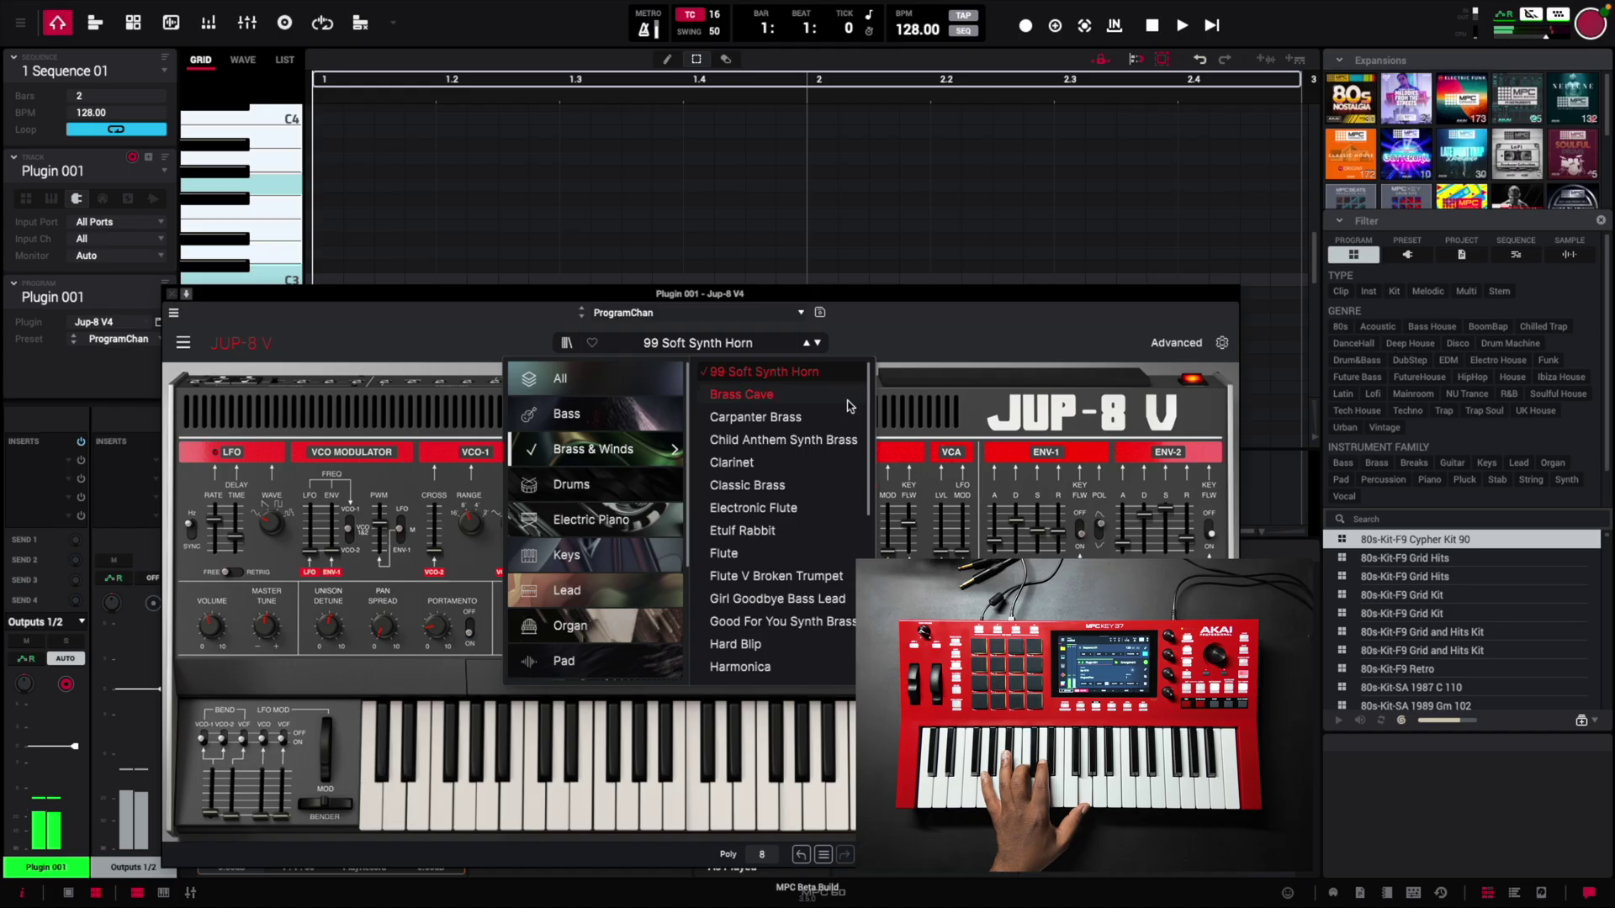
left_click(962, 349)
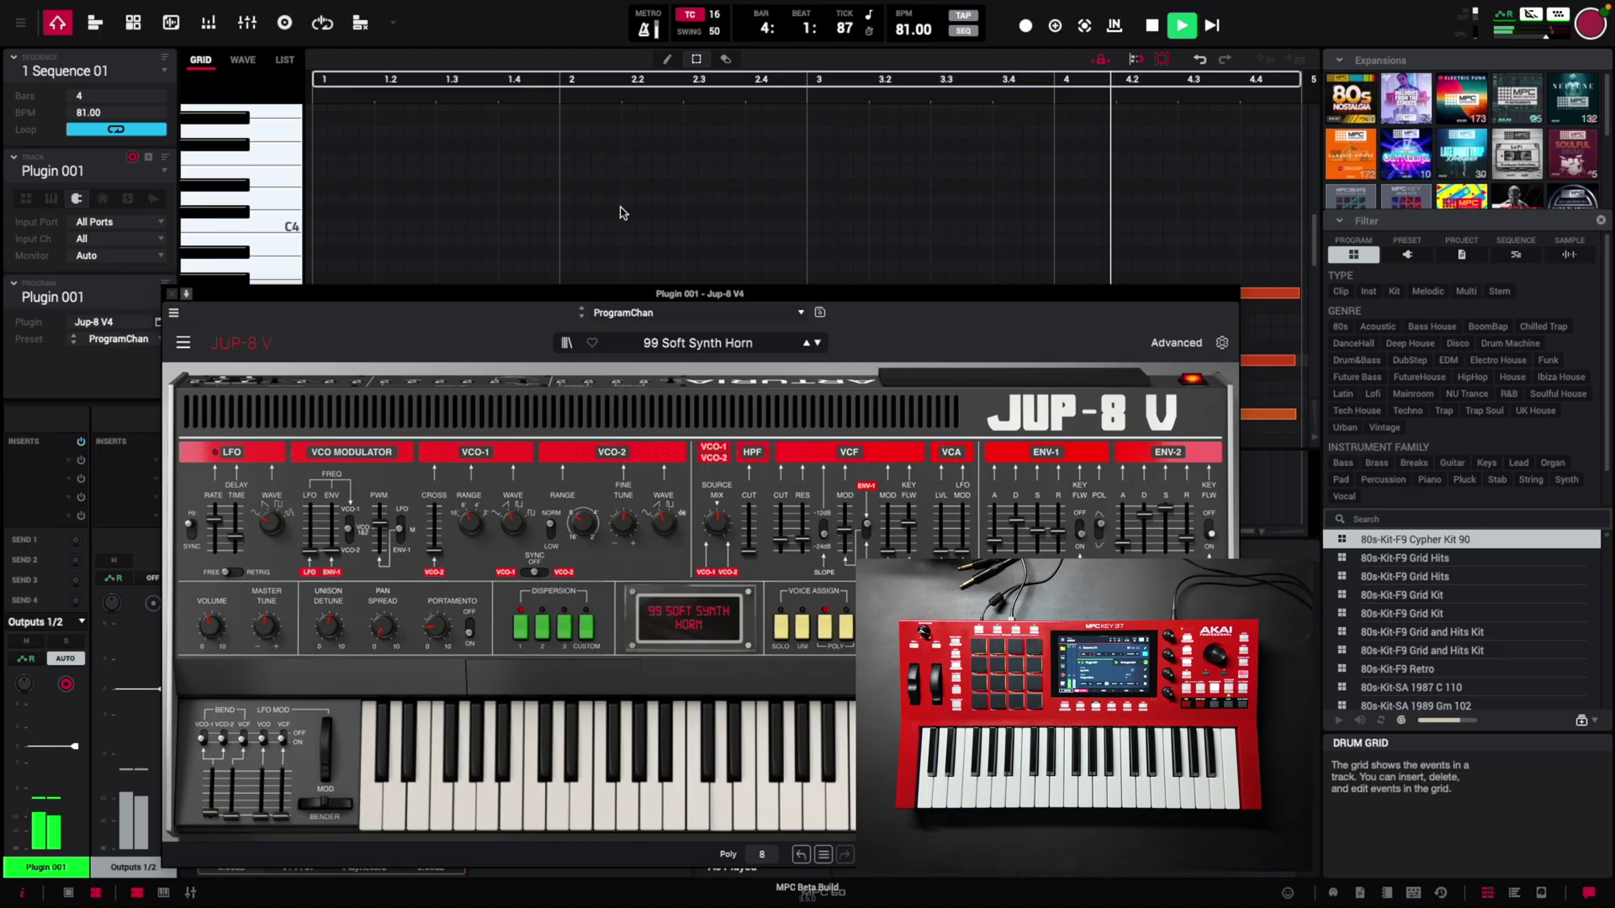
left_click(171, 297)
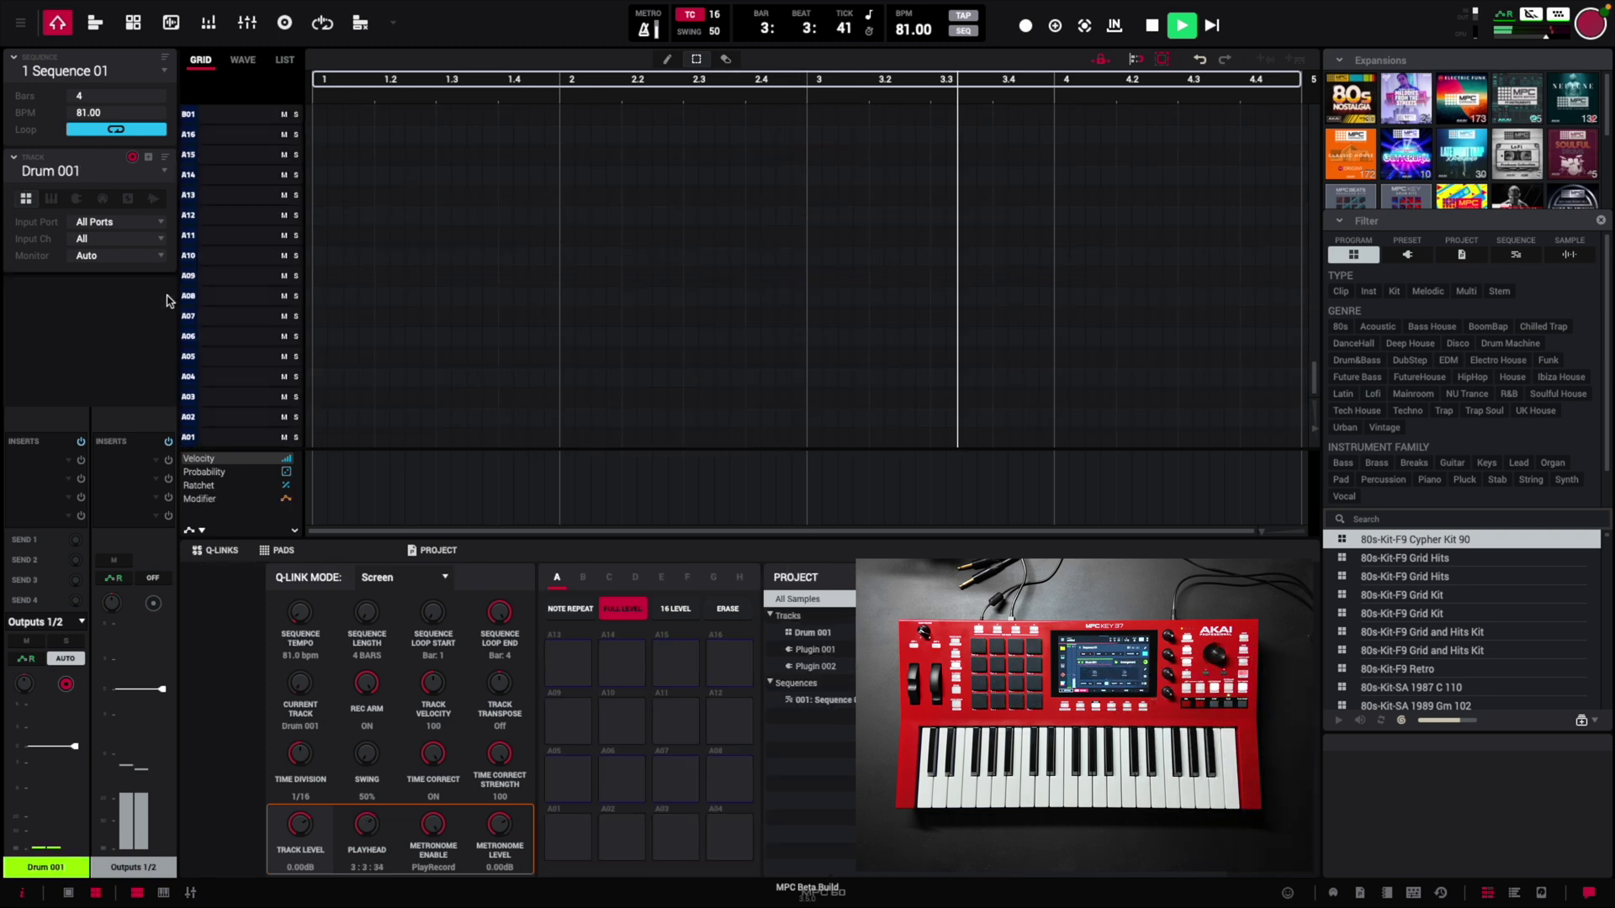
Load Trap-Kit-Chopsqd Kit 13 Am 188 from the Chopsquad DJ Melodies From The Streets expansion onto the Drum 001 track.
left_click(1398, 101)
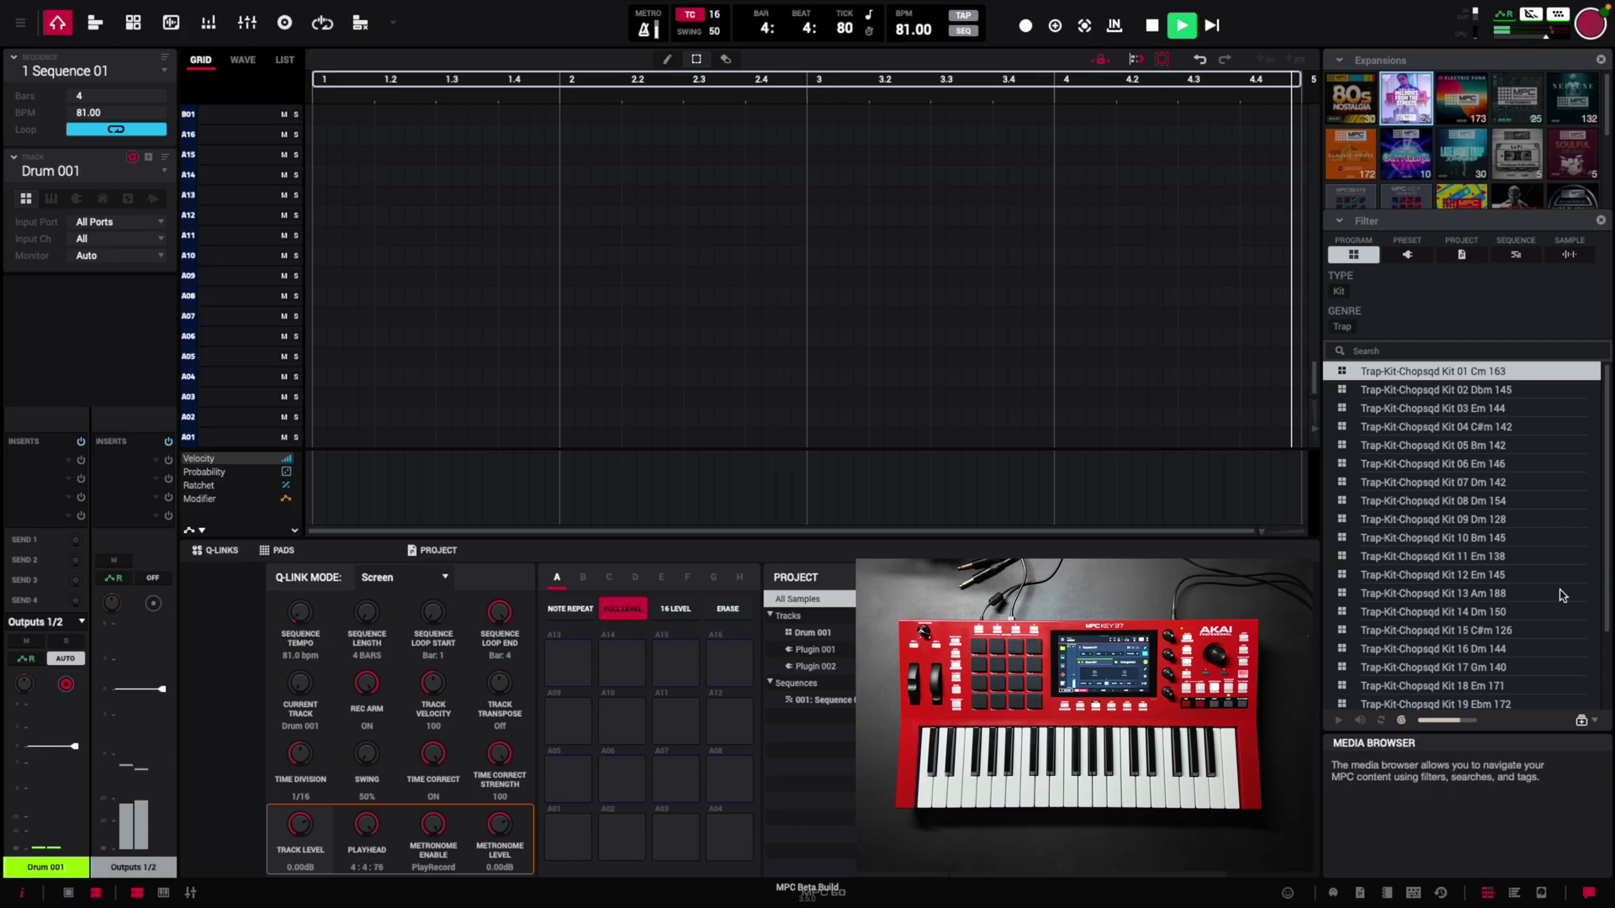
double_click(1512, 594)
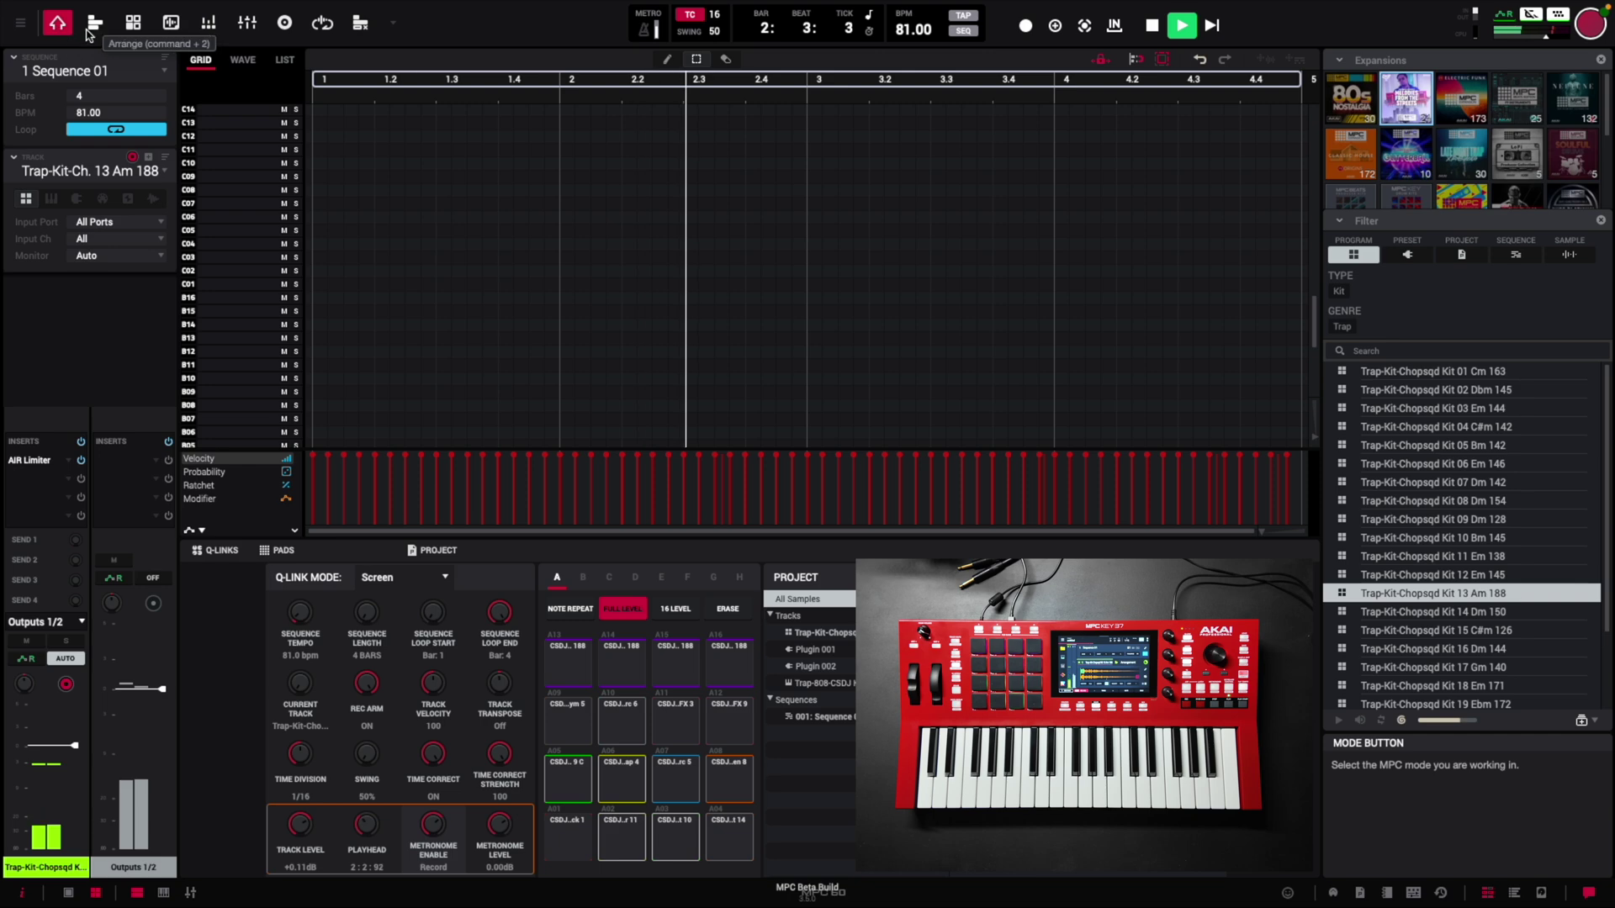
View the Arrange, Track Edit, Sample Edit, Pad Mixer, Channel Mixer, Sampler and Looper modes one after another.
left_click(93, 30)
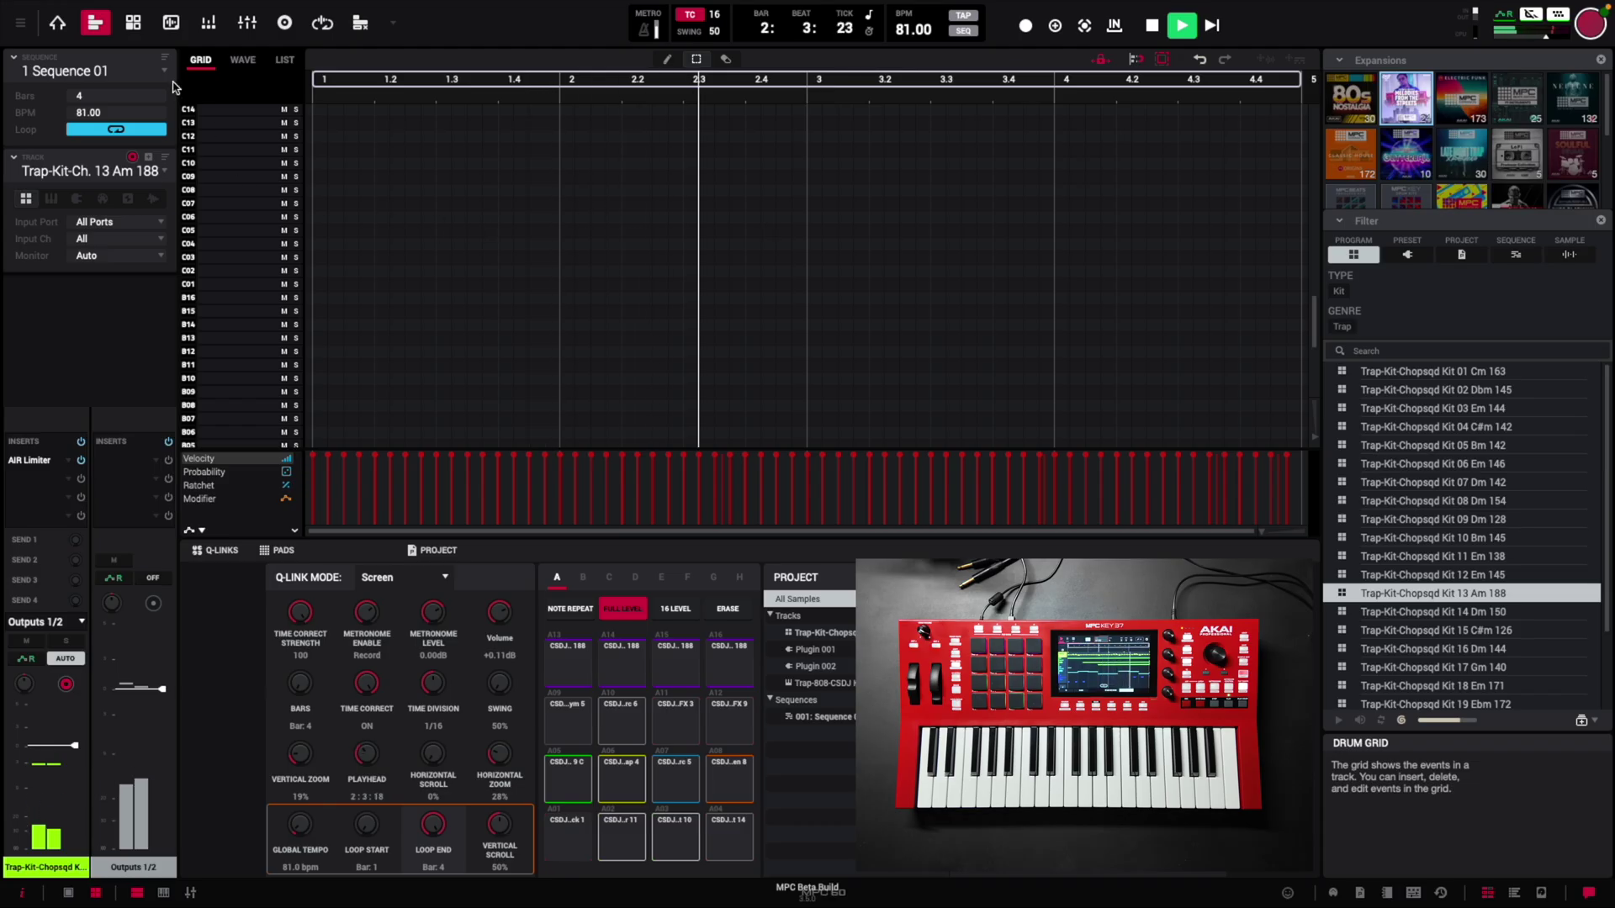
left_click(135, 25)
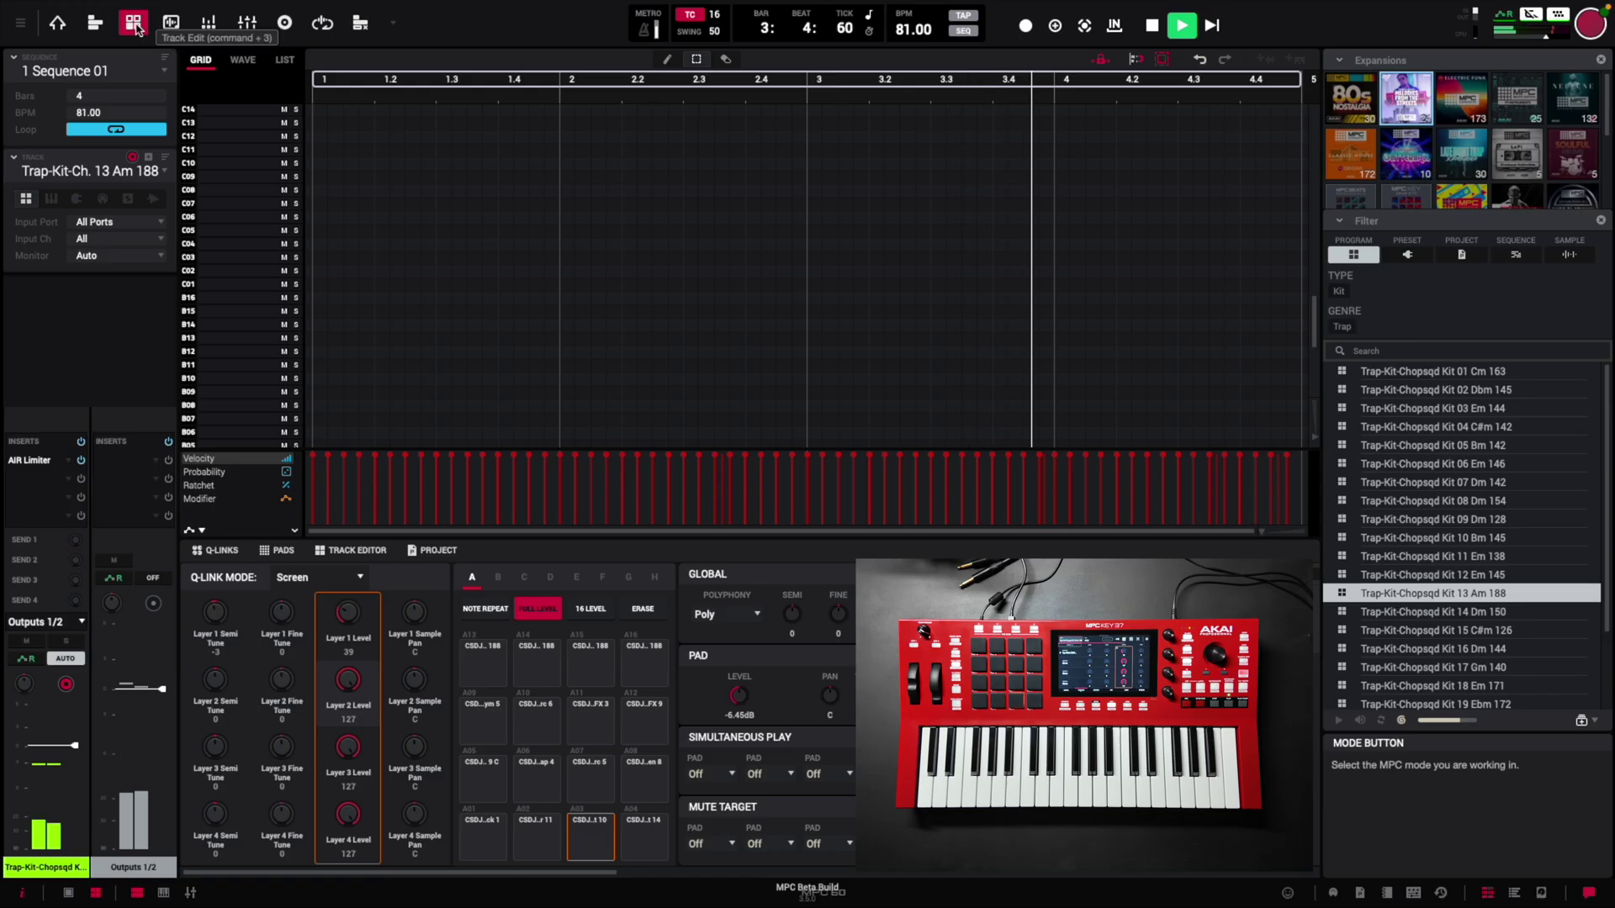
left_click(171, 25)
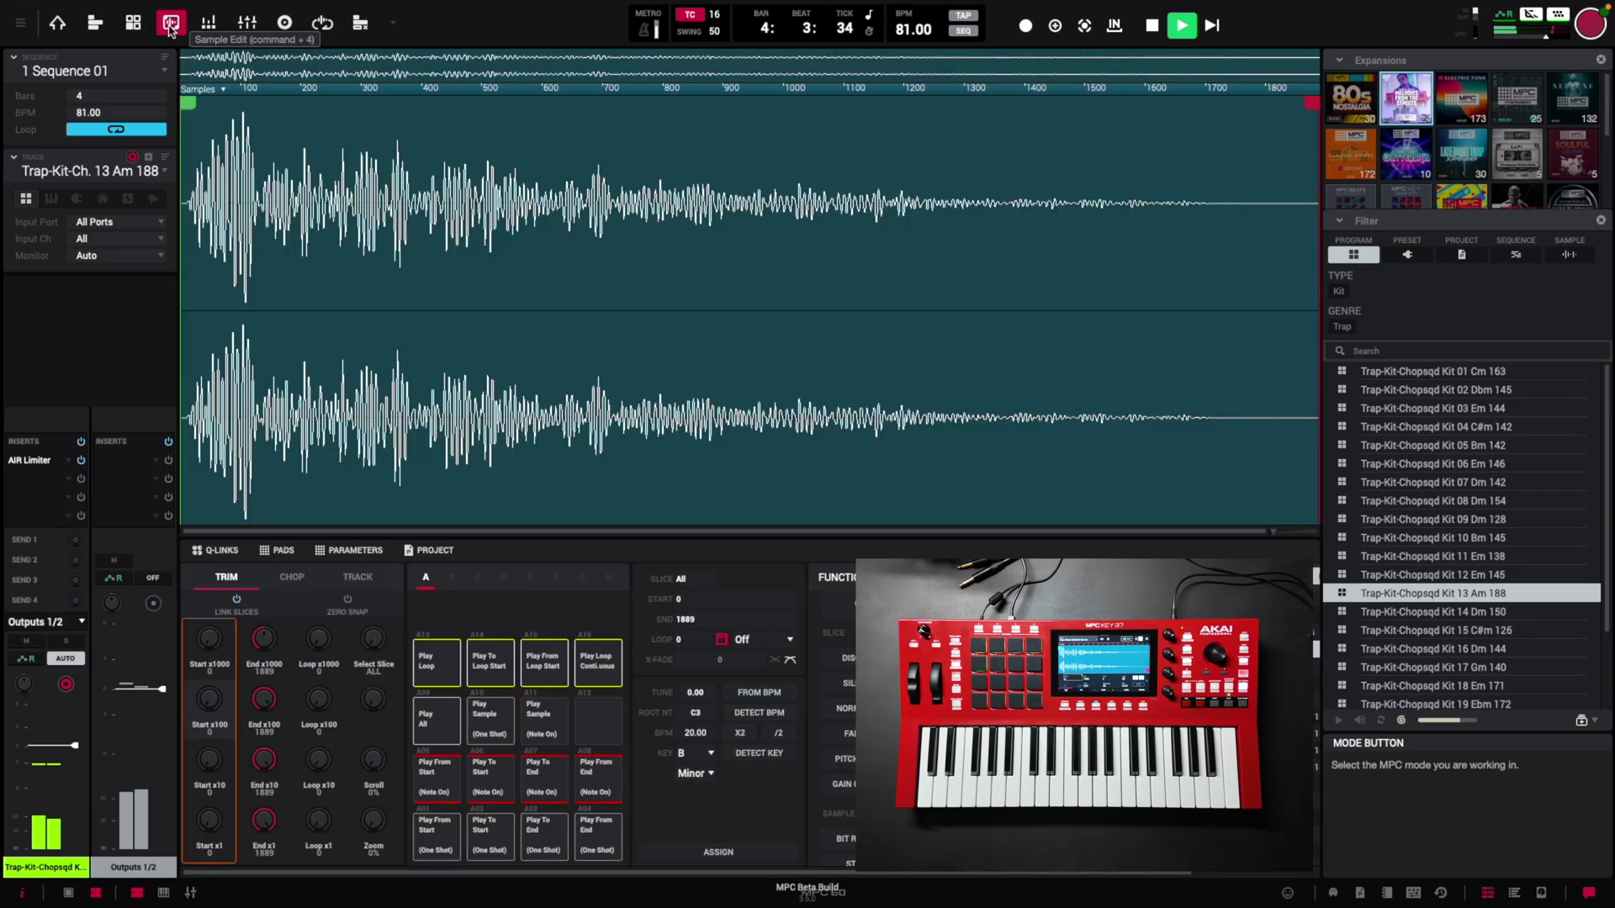
left_click(209, 25)
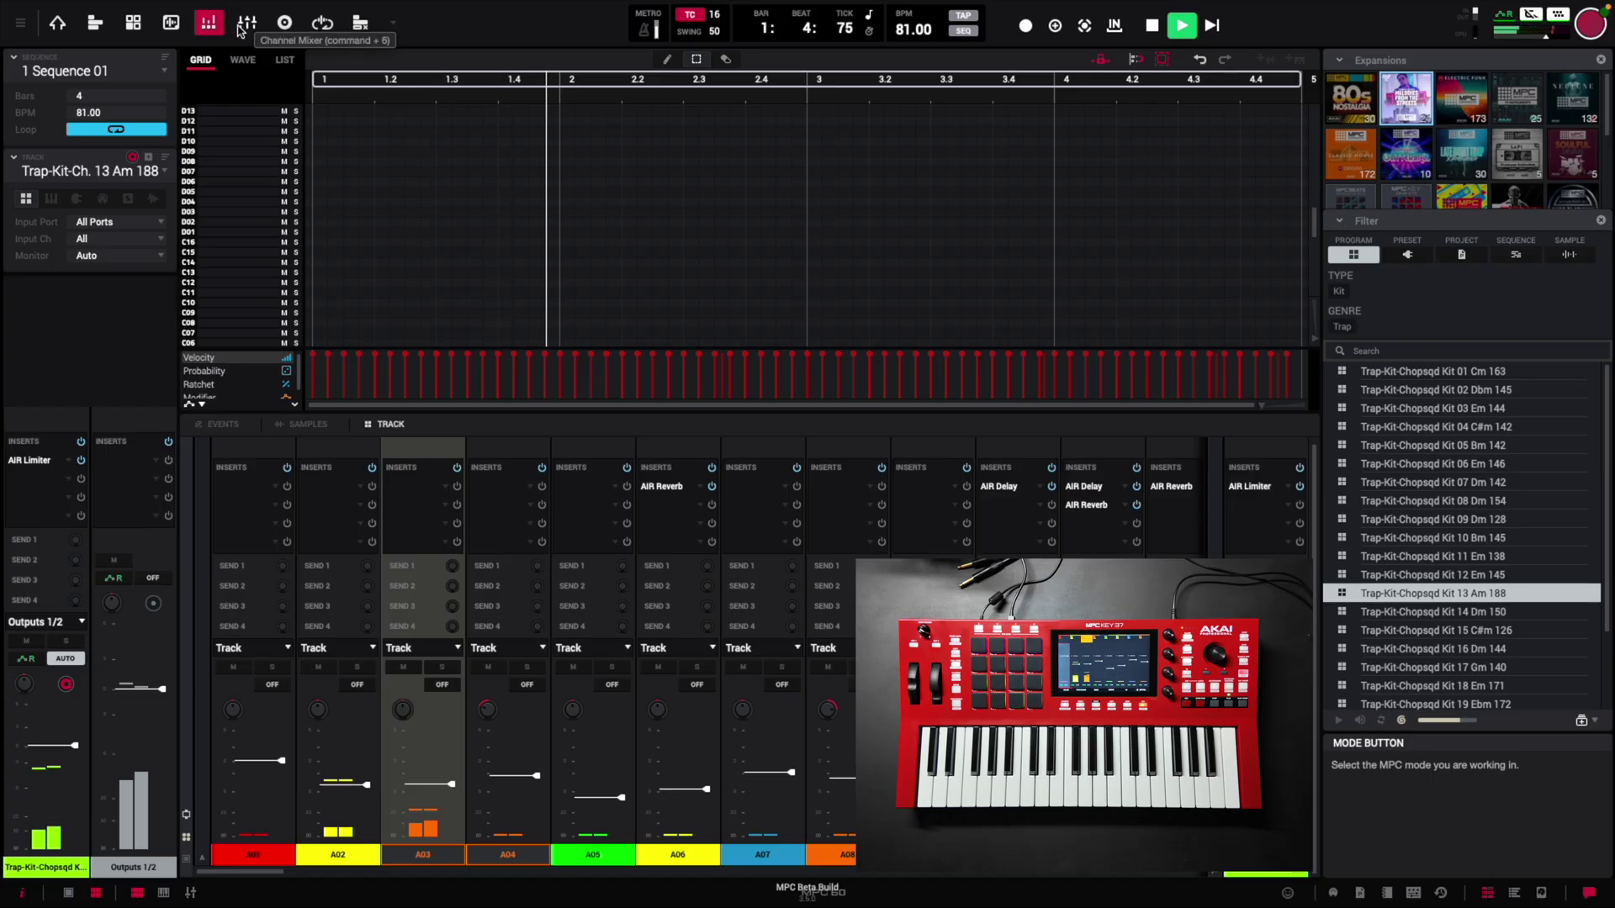
left_click(241, 28)
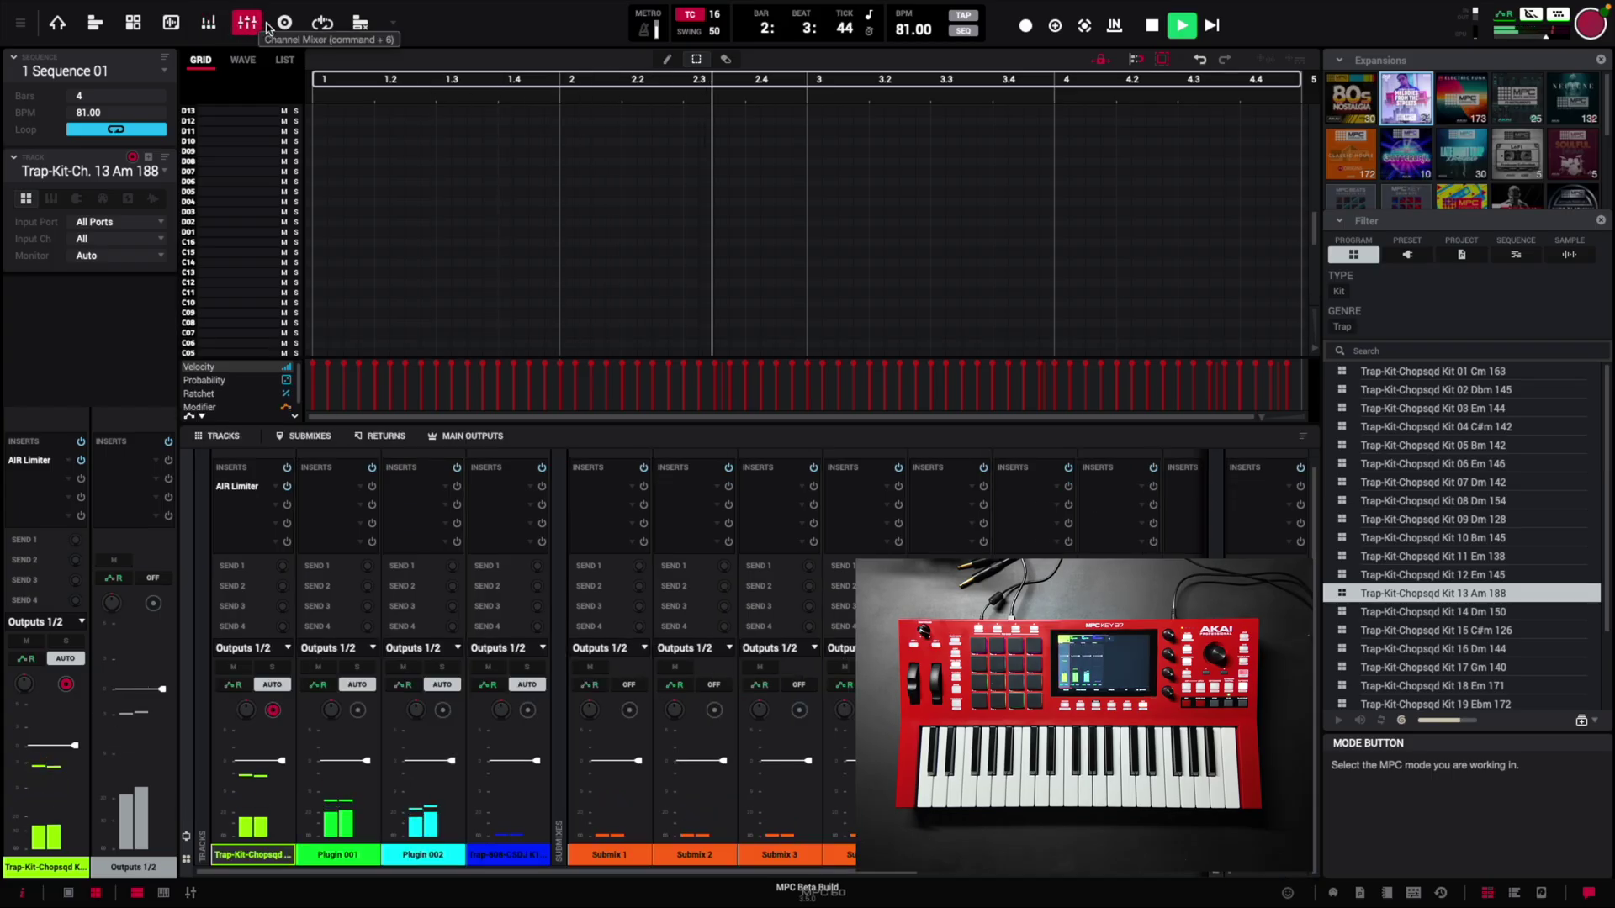
left_click(275, 26)
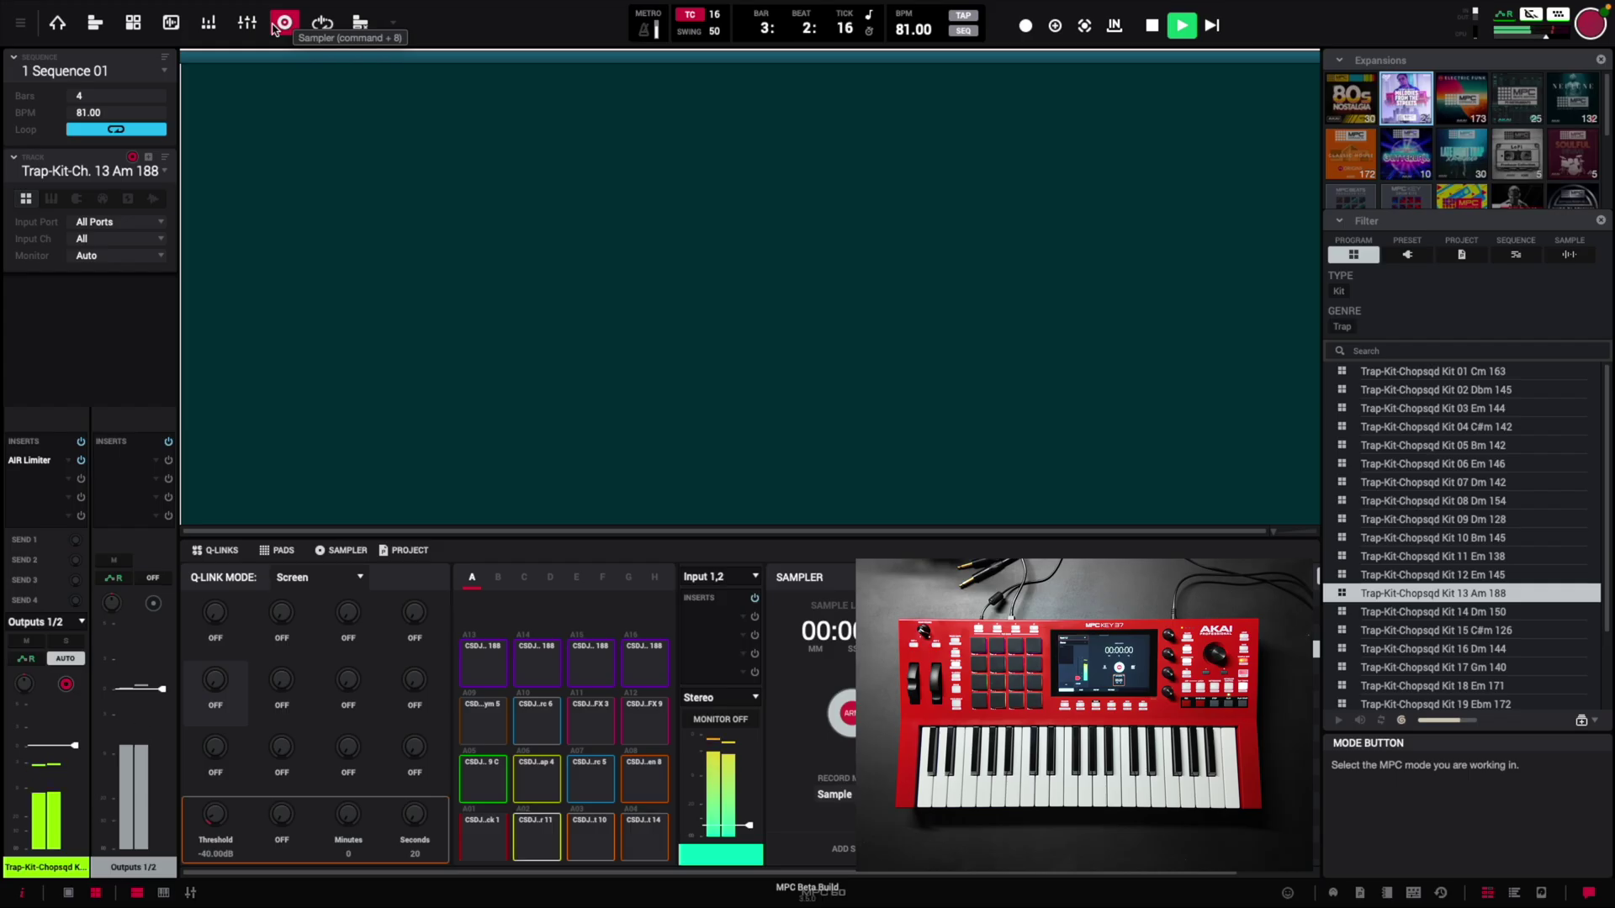
left_click(321, 26)
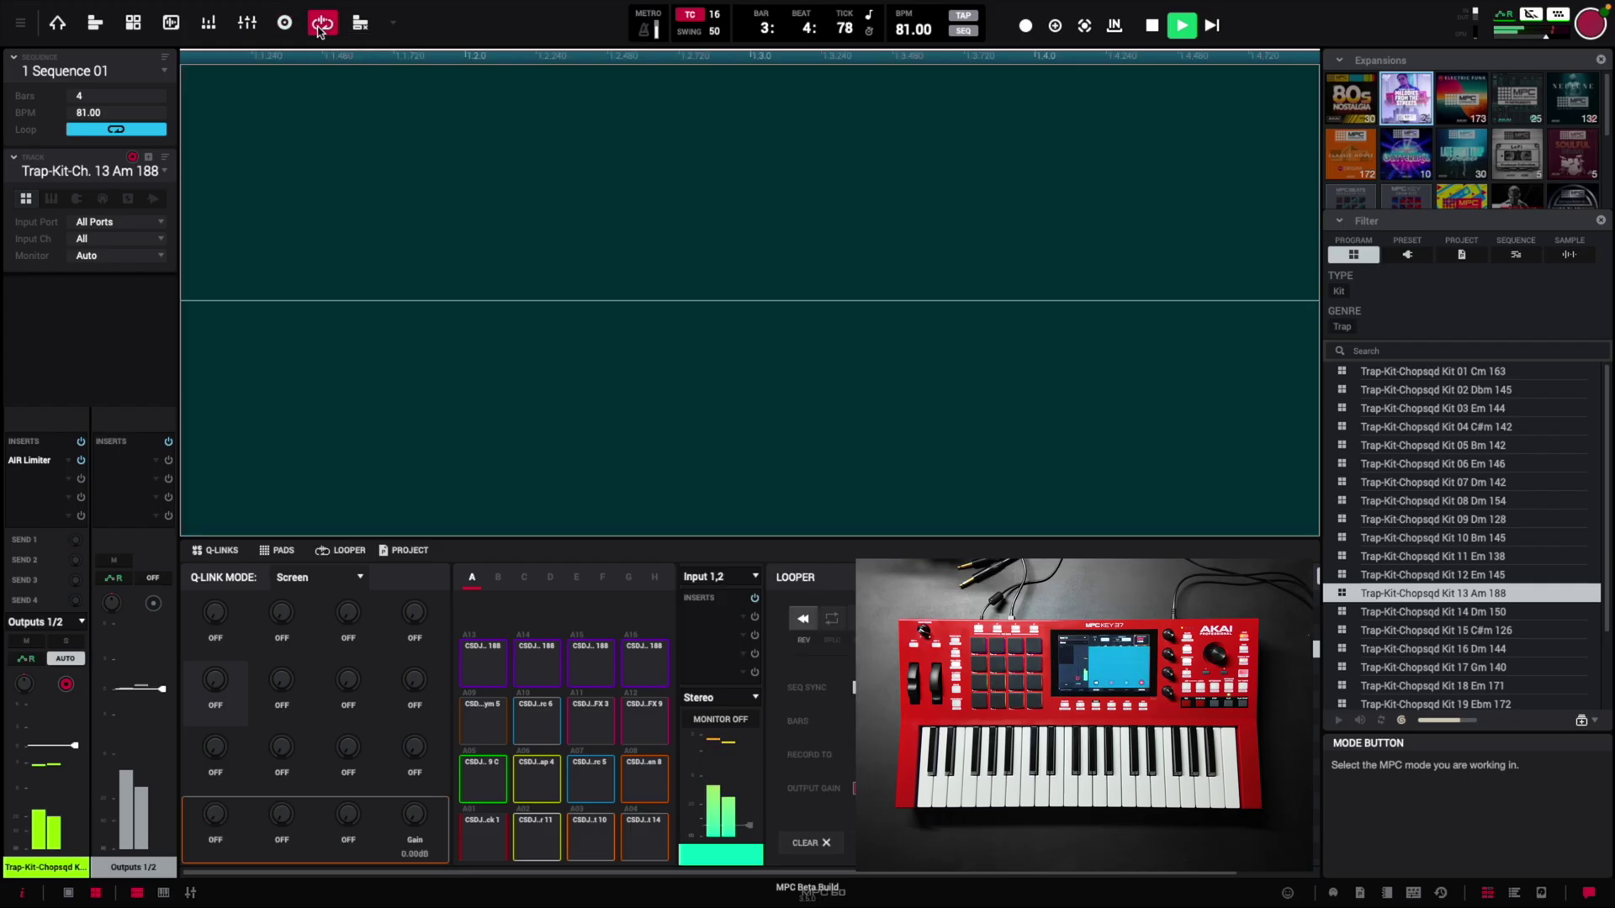
Review the complete list of modes, switching to Main Mode and on to Arrange.
left_click(393, 27)
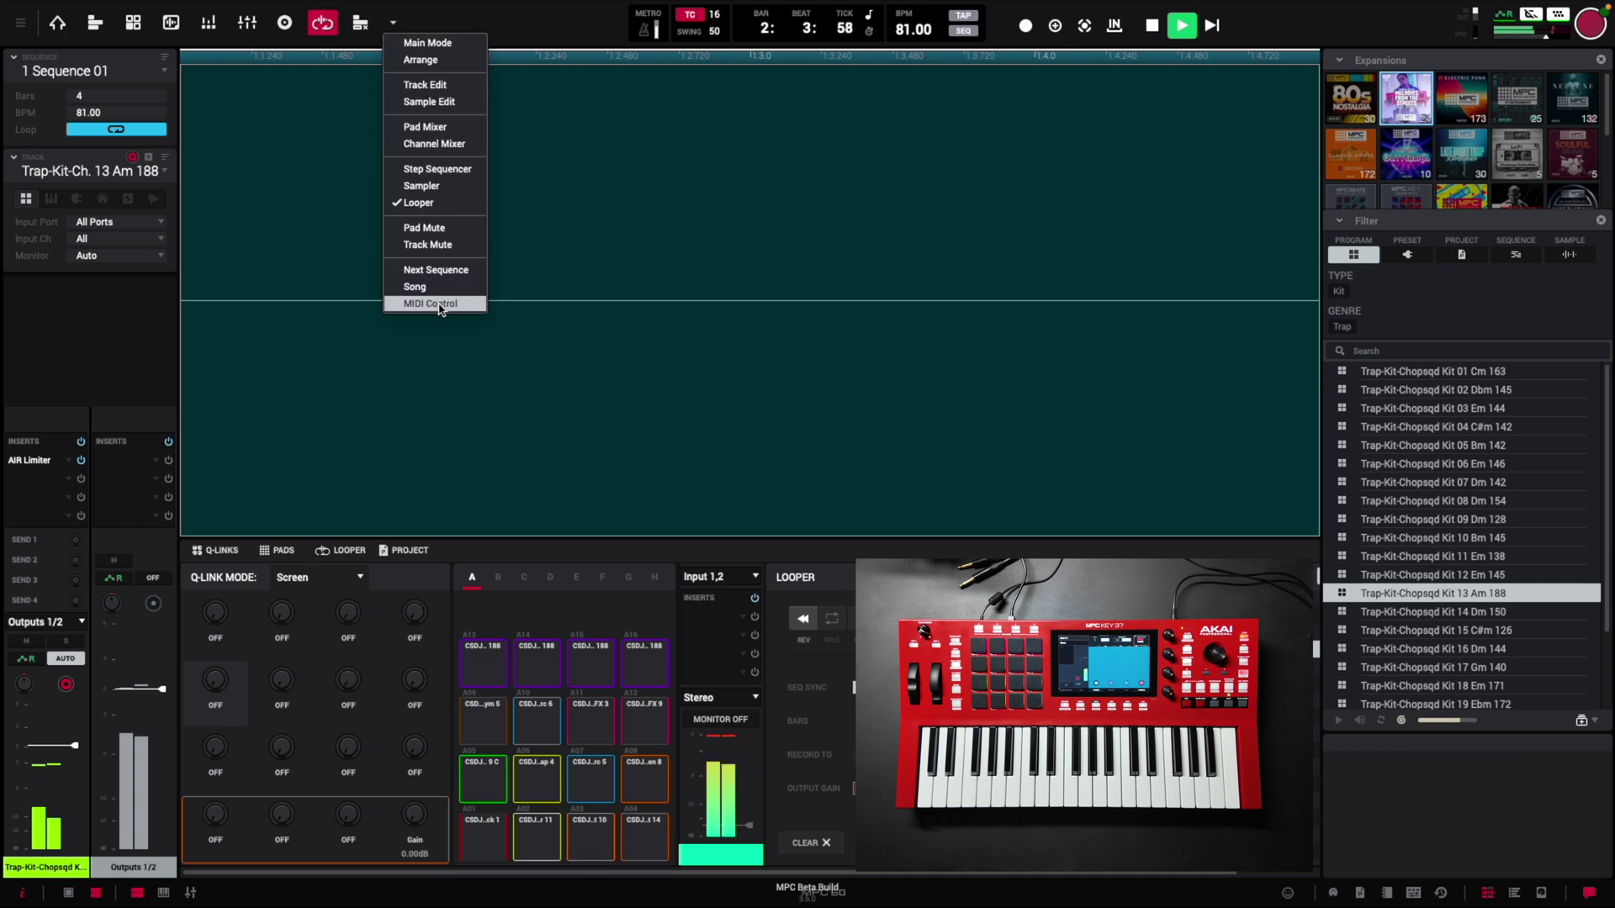
left_click(462, 46)
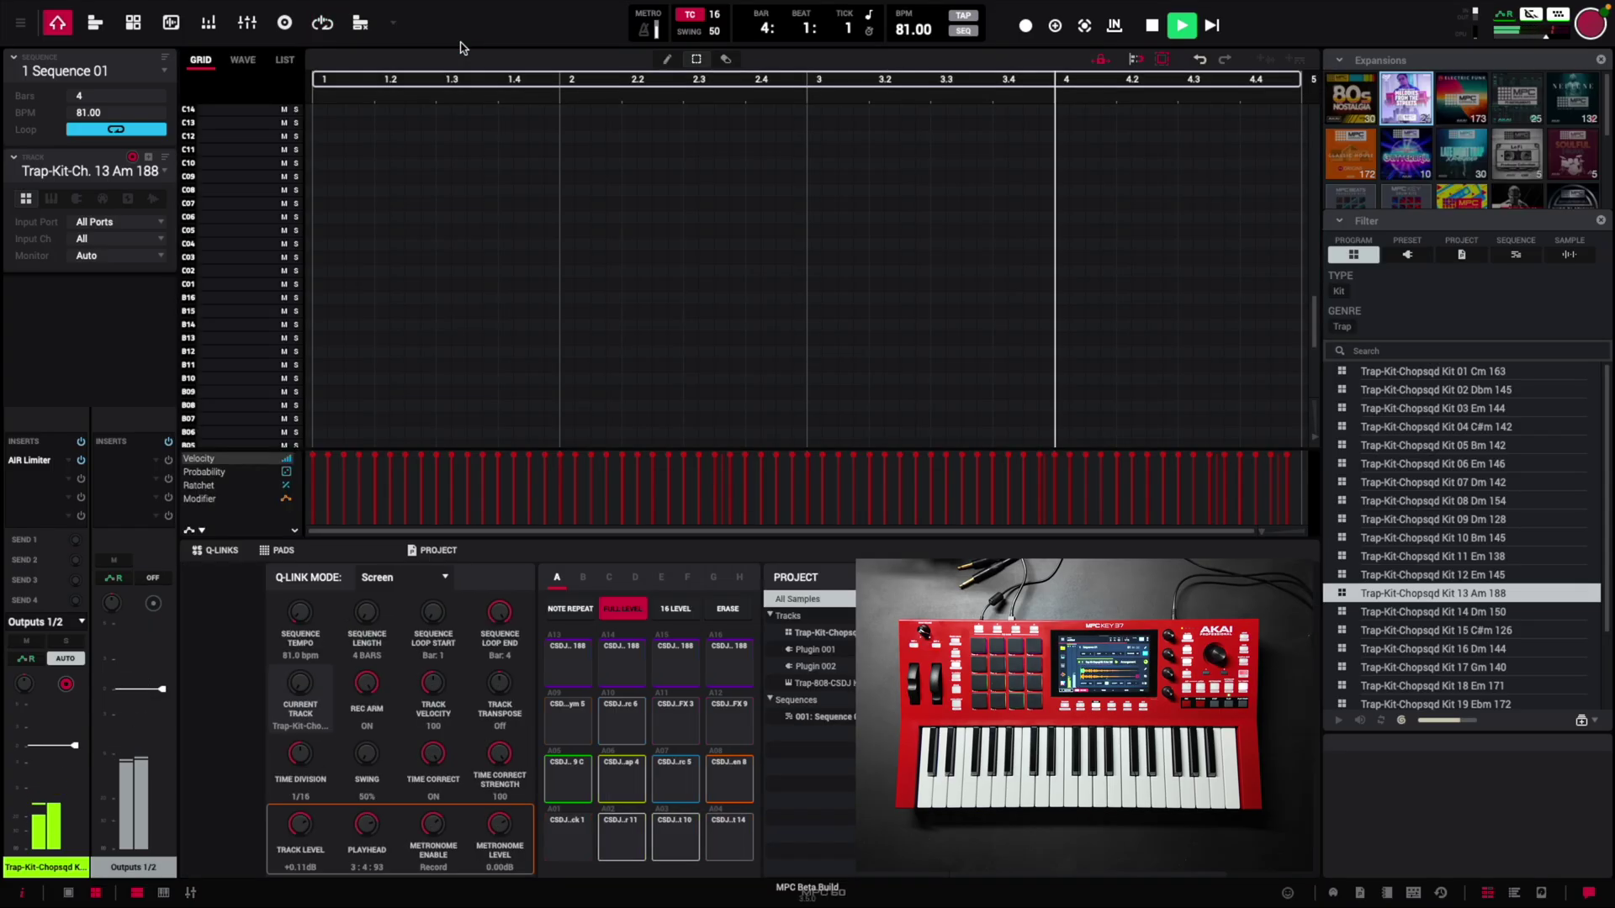
left_click(393, 24)
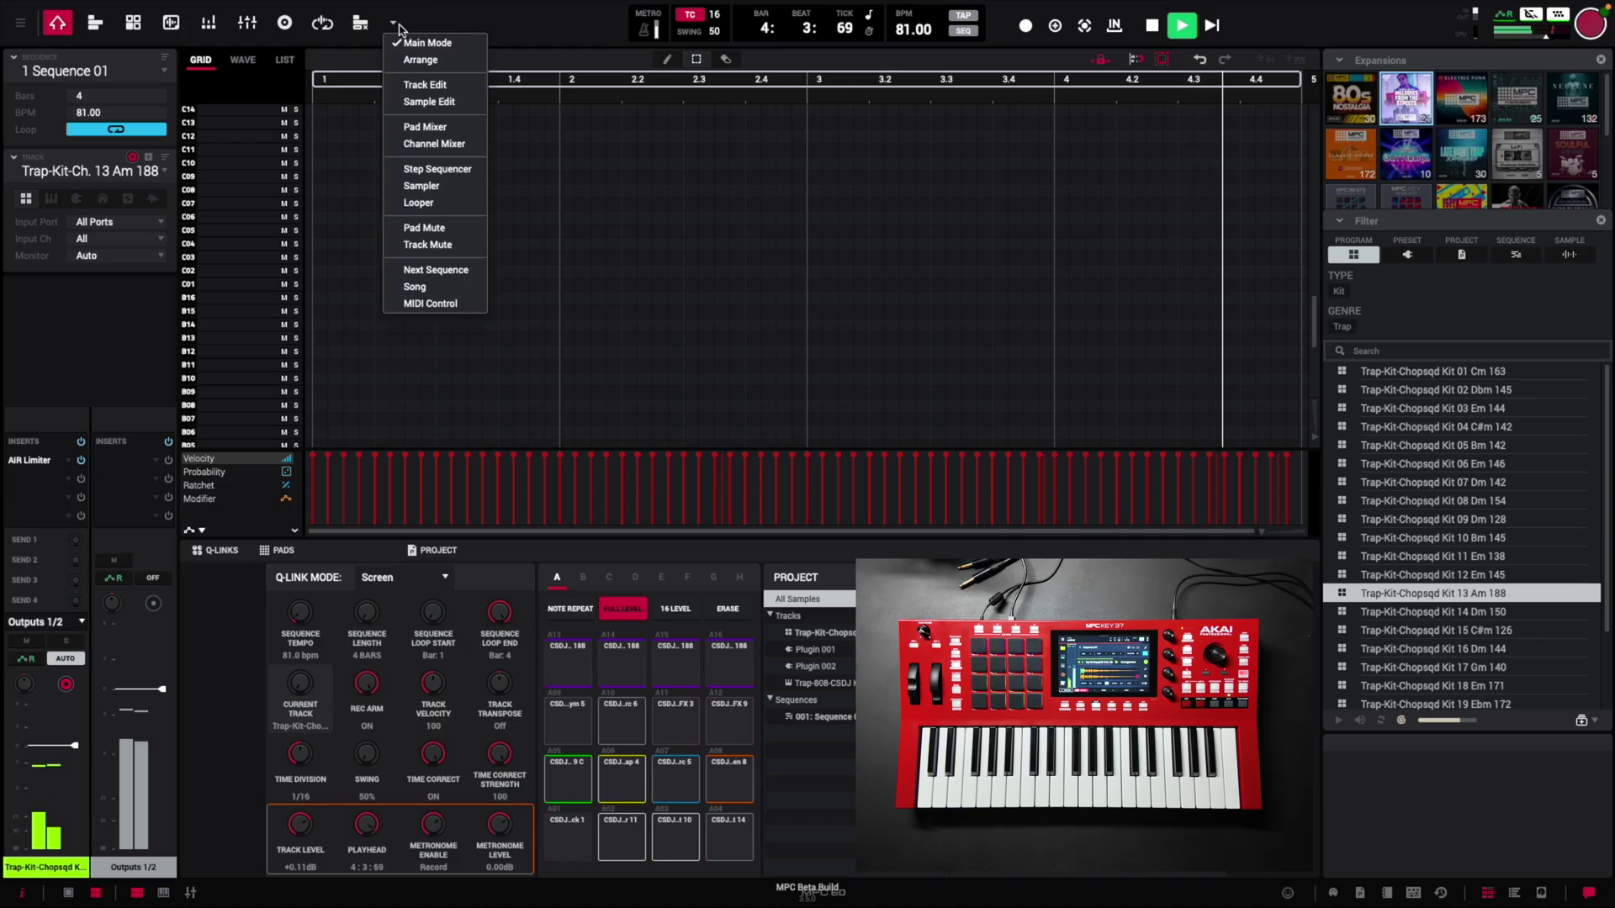
left_click(438, 61)
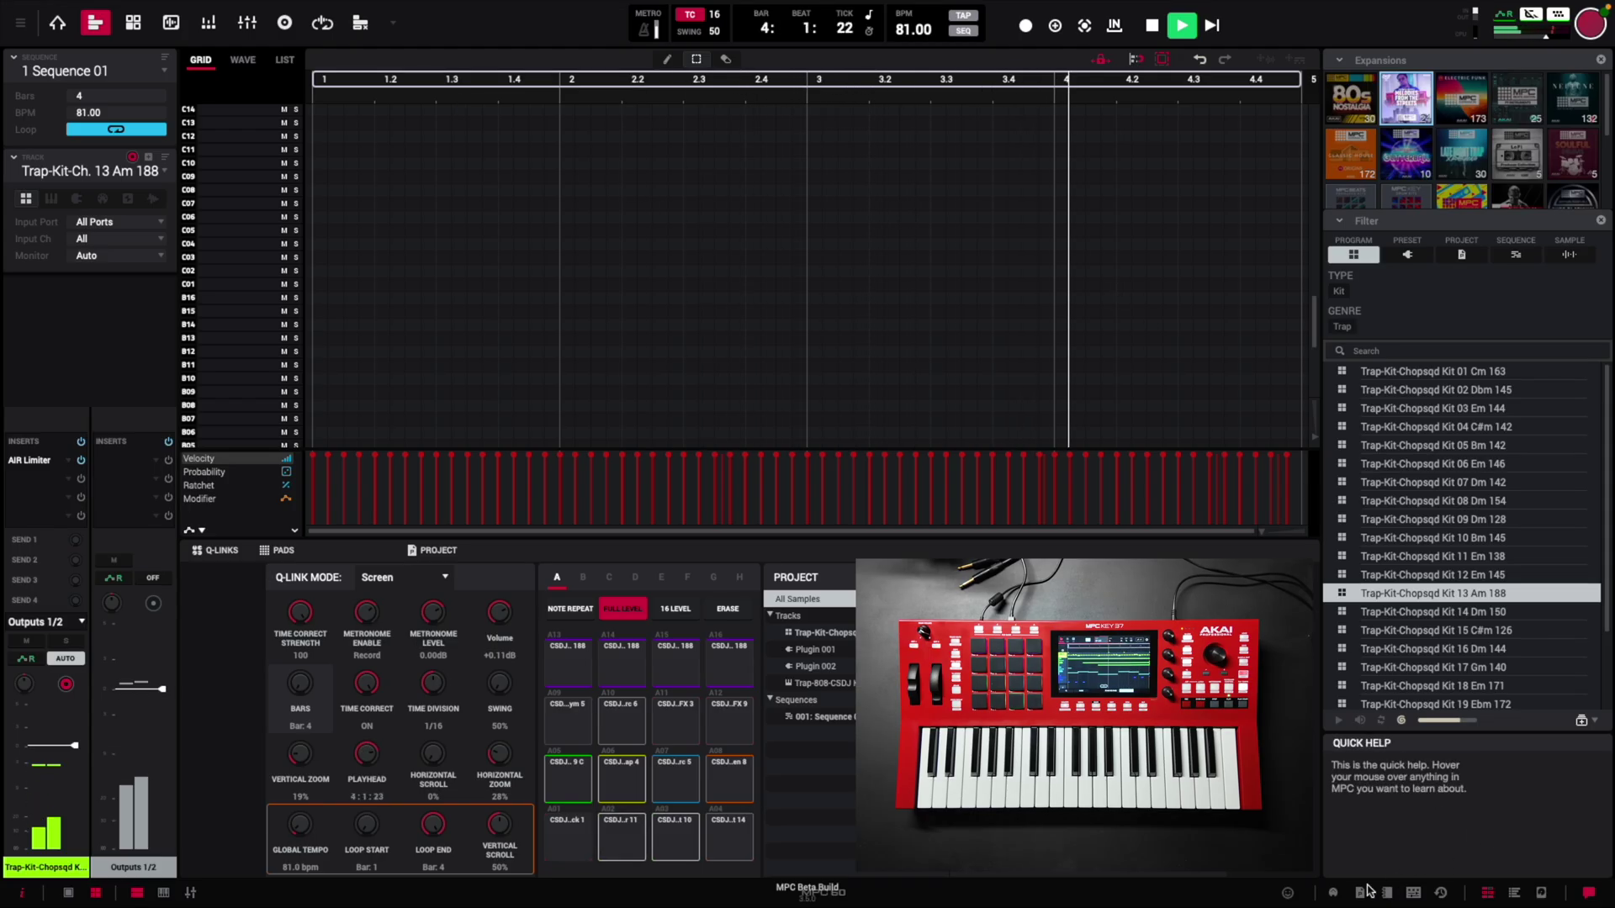
Show the Expansion Browser and look through the installed expansions.
left_click(1517, 895)
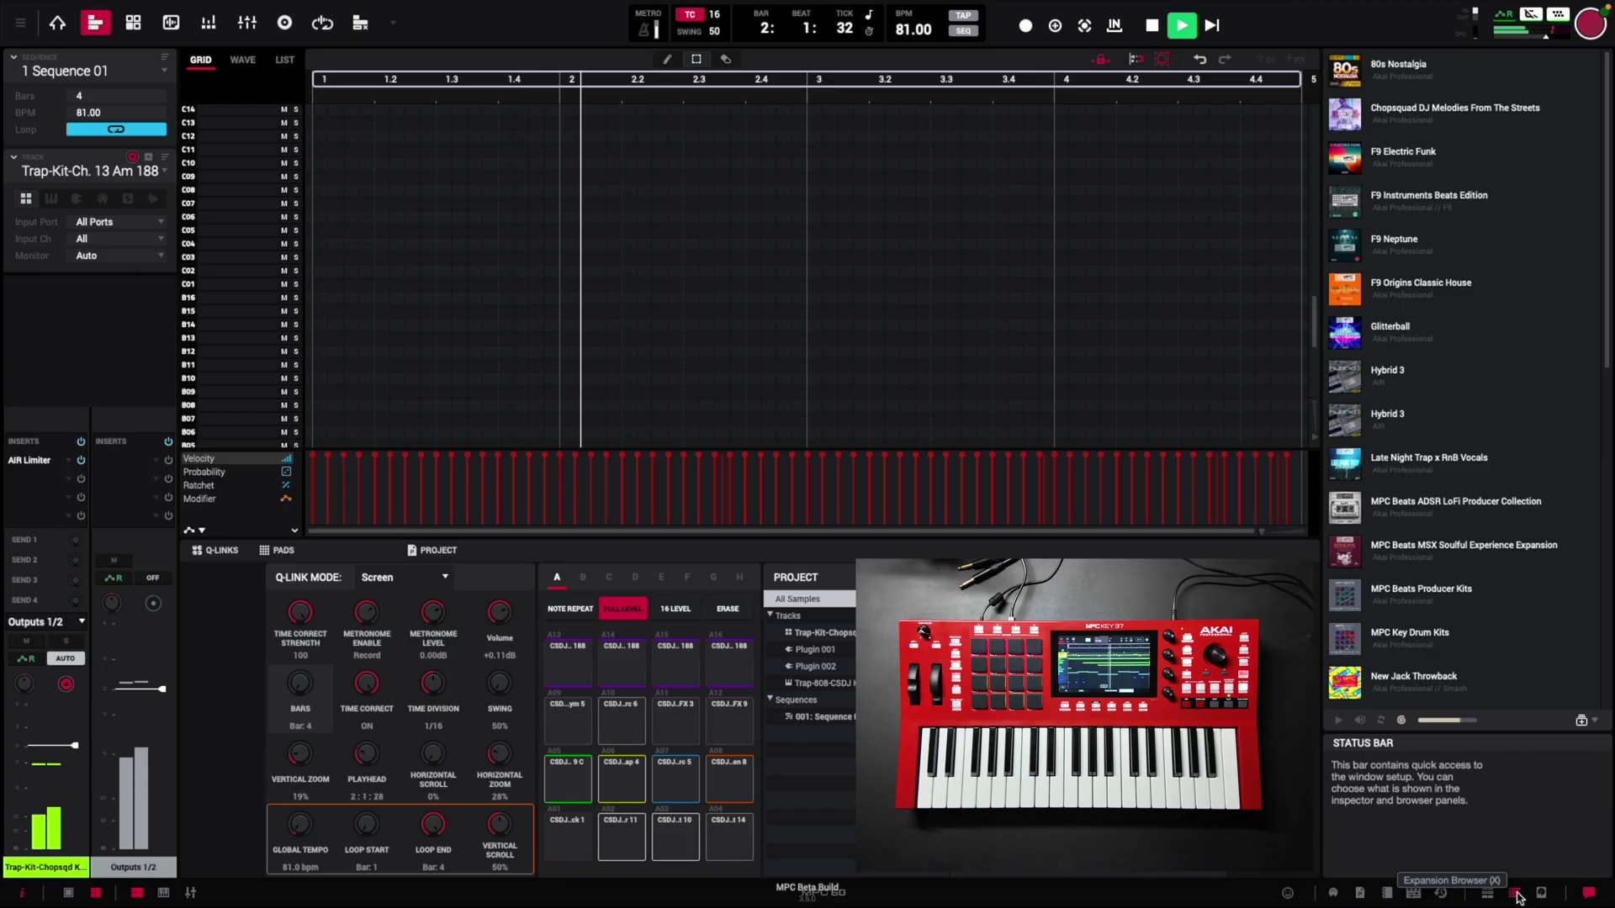
mouse_move(1602, 375)
left_mouse_down()
mouse_move(1602, 433)
mouse_move(1606, 350)
left_mouse_up()
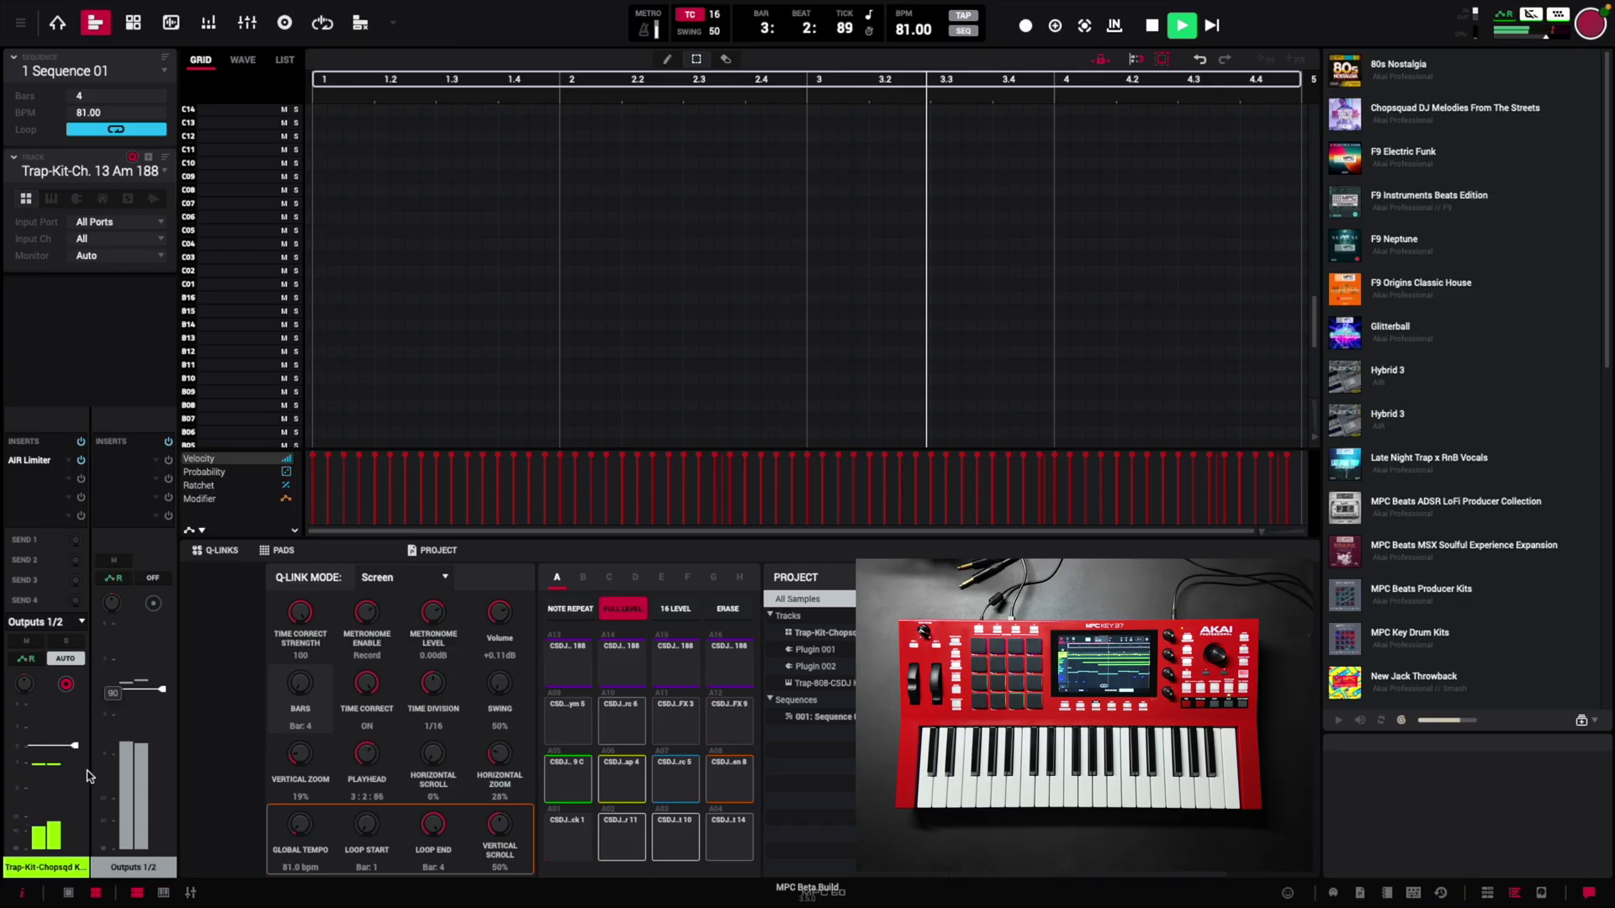
Hide and restore the bottom panel, and swap the displayed channel strips to the pad channel and back to the track channel.
left_click(137, 893)
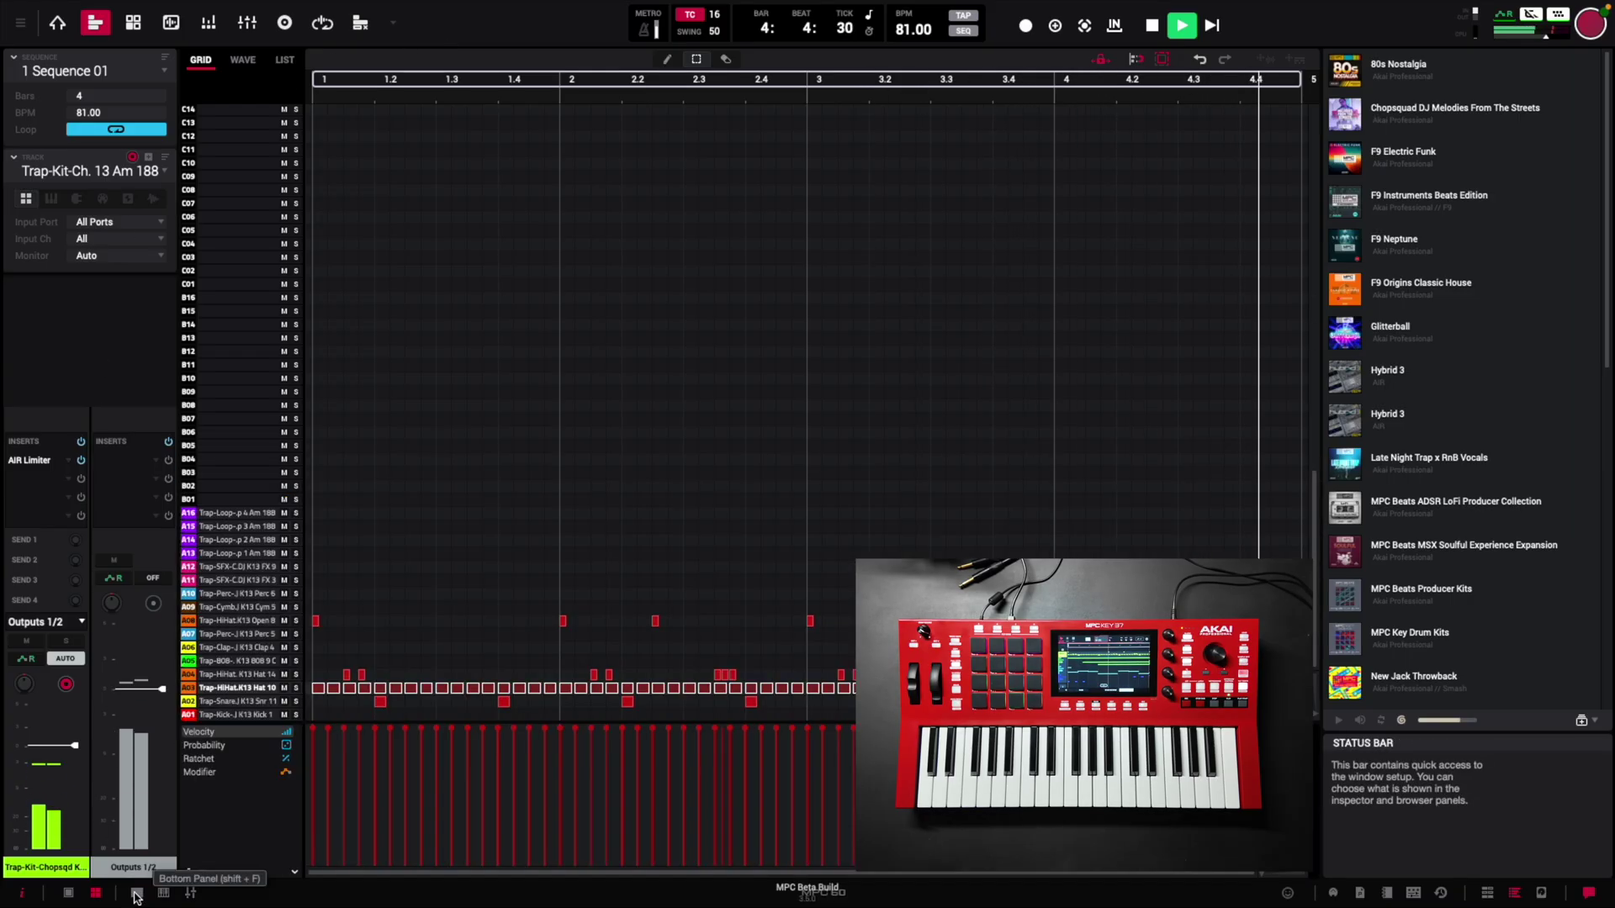
left_click(137, 893)
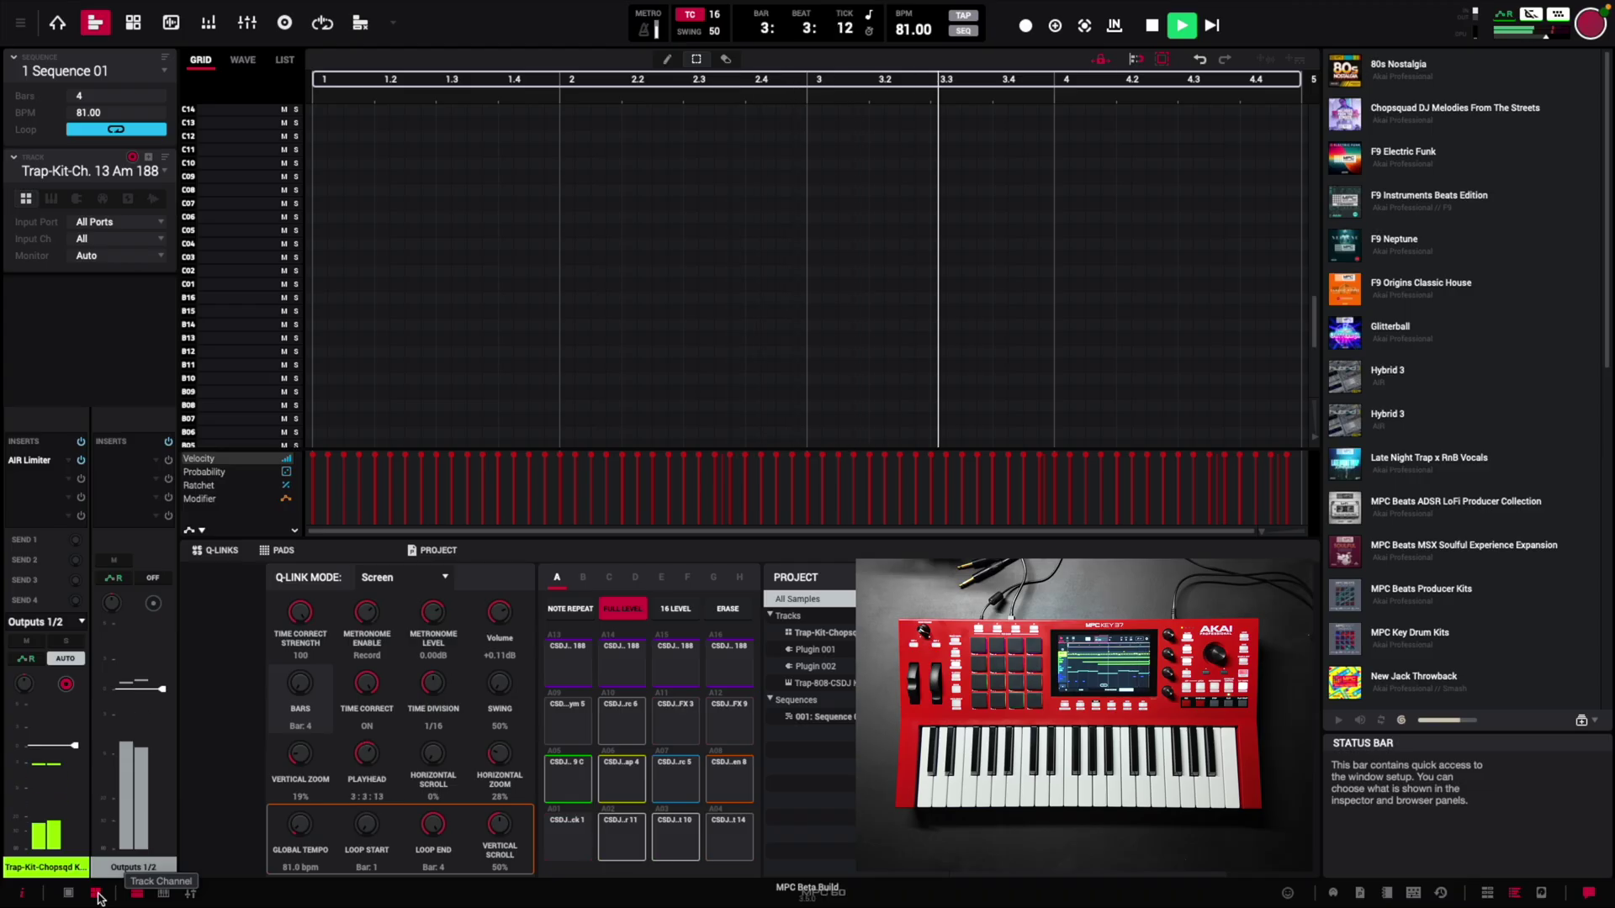
left_click(70, 895)
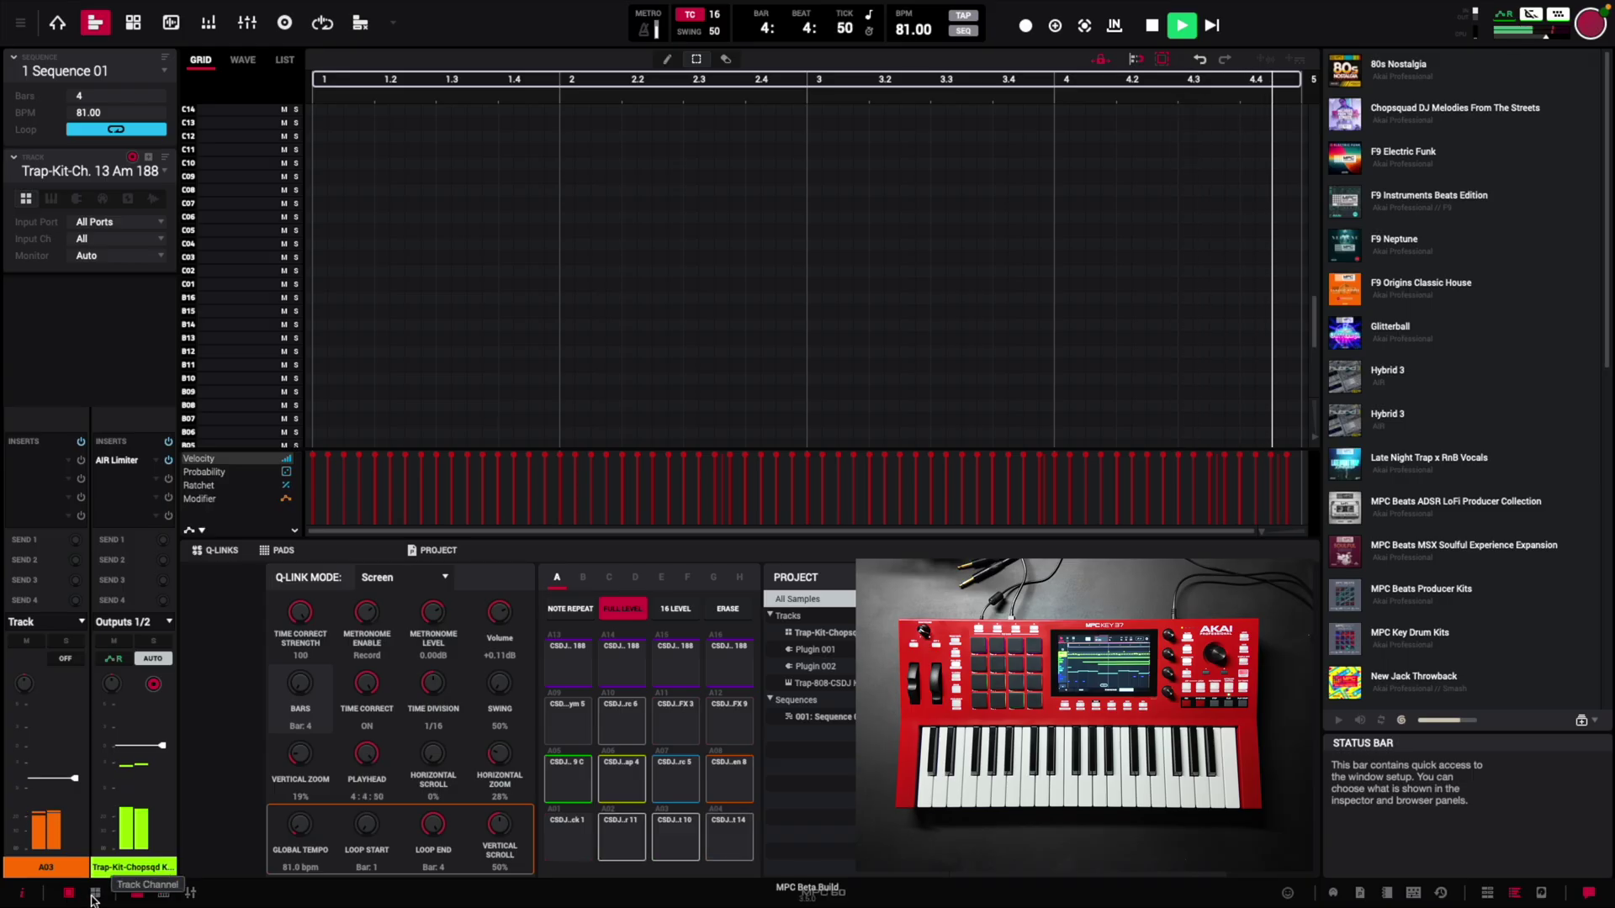
left_click(94, 894)
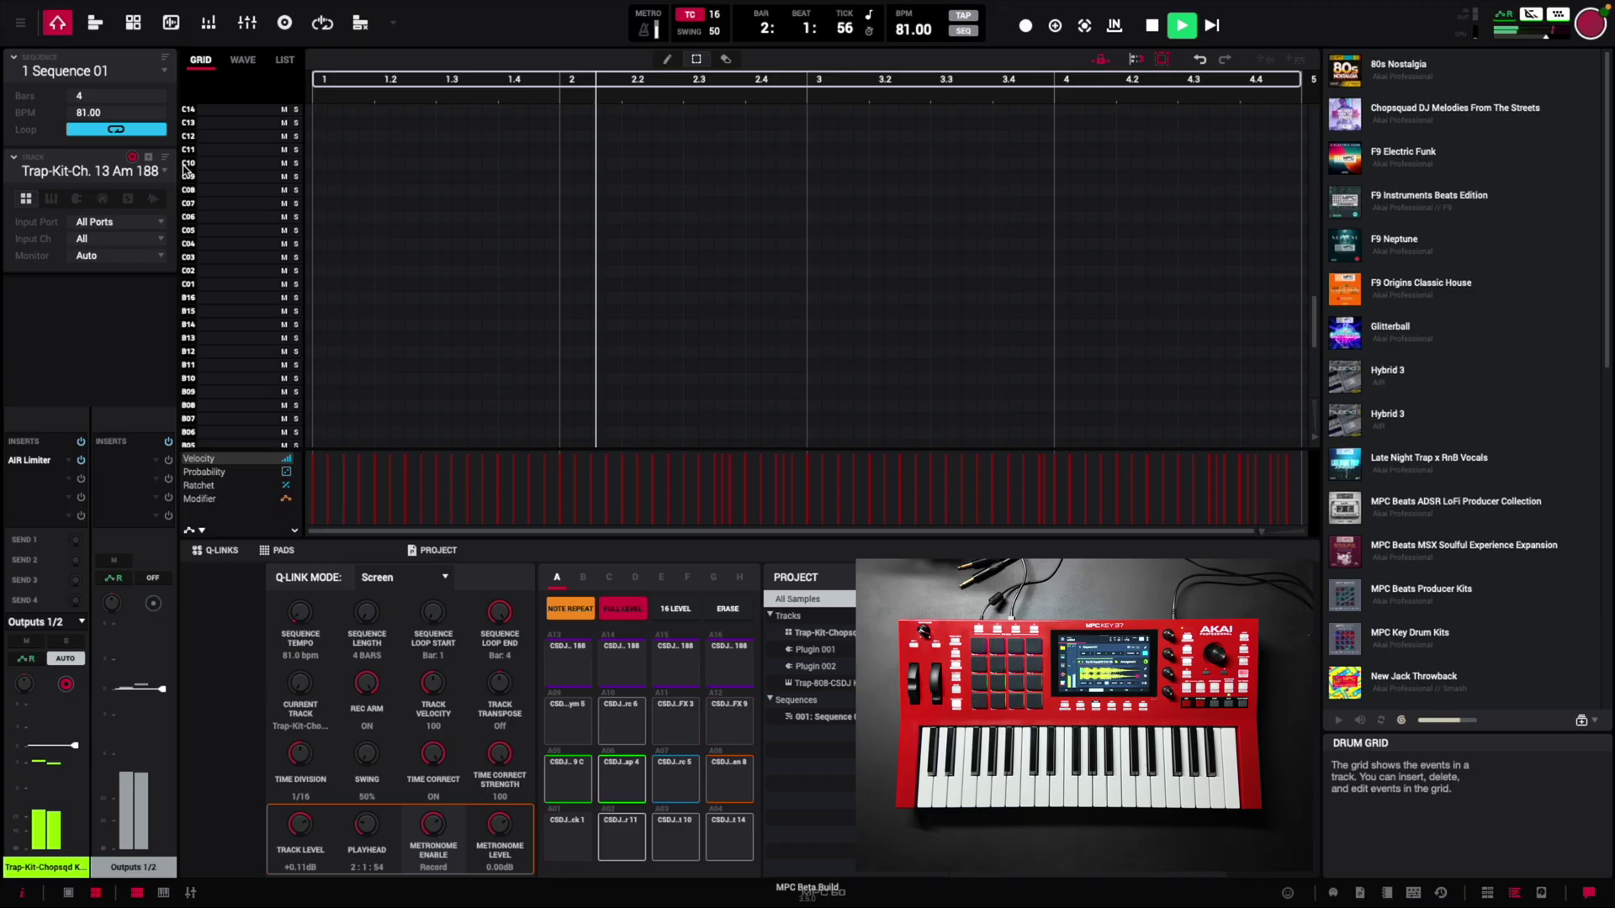
Switch to Arrange mode and look through the File, Edit, Tools, View and Help commands of the main menu.
left_click(95, 23)
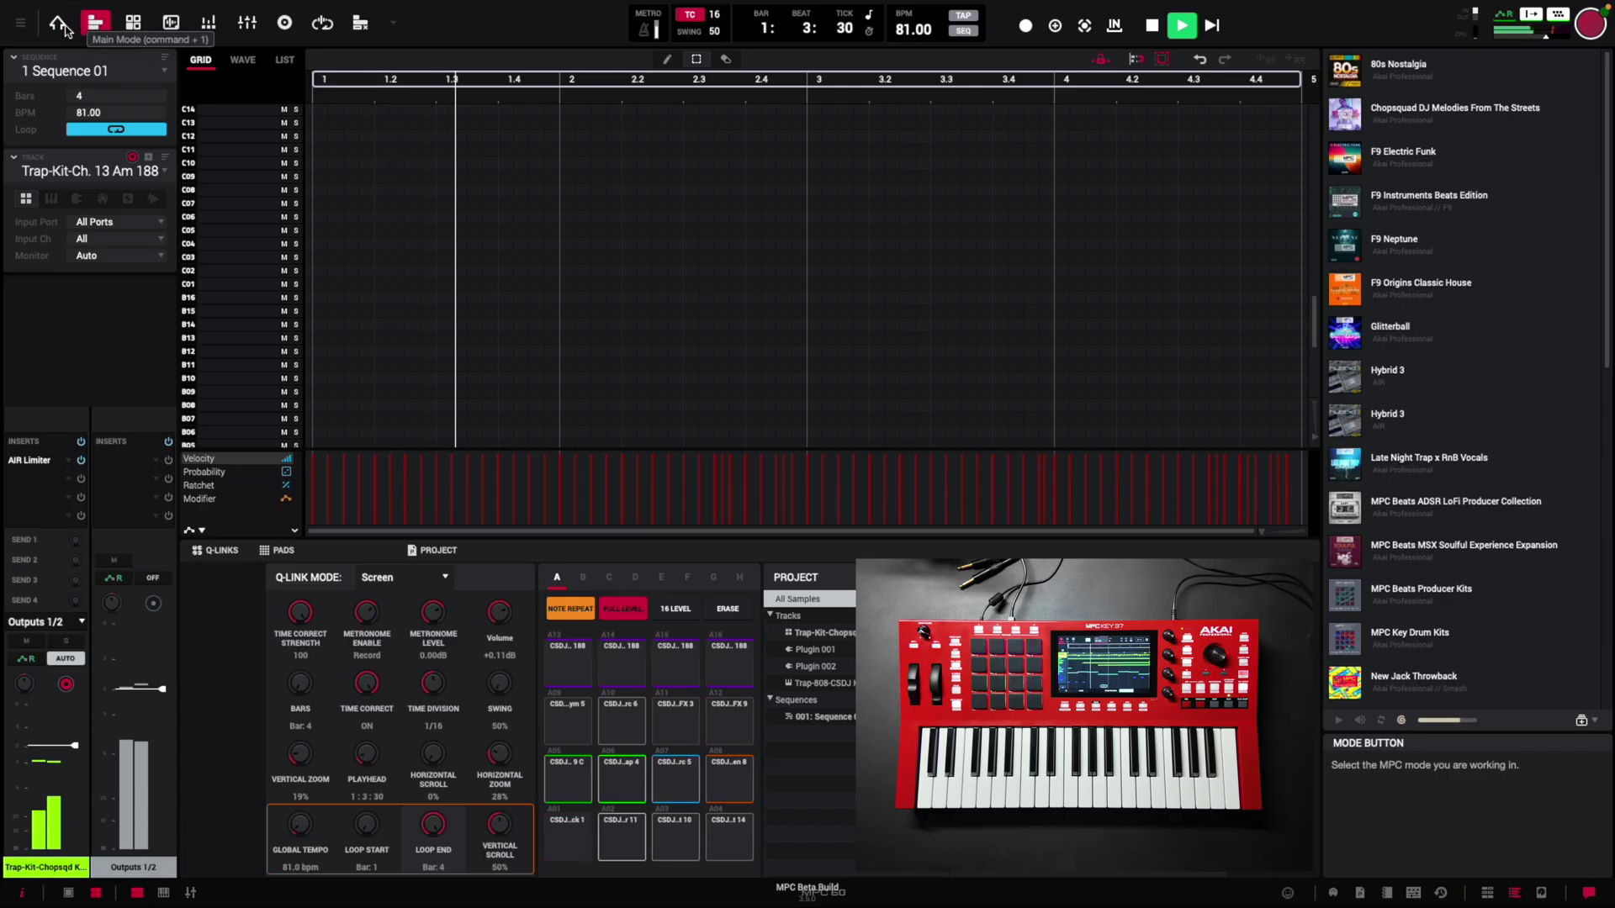
left_click(21, 26)
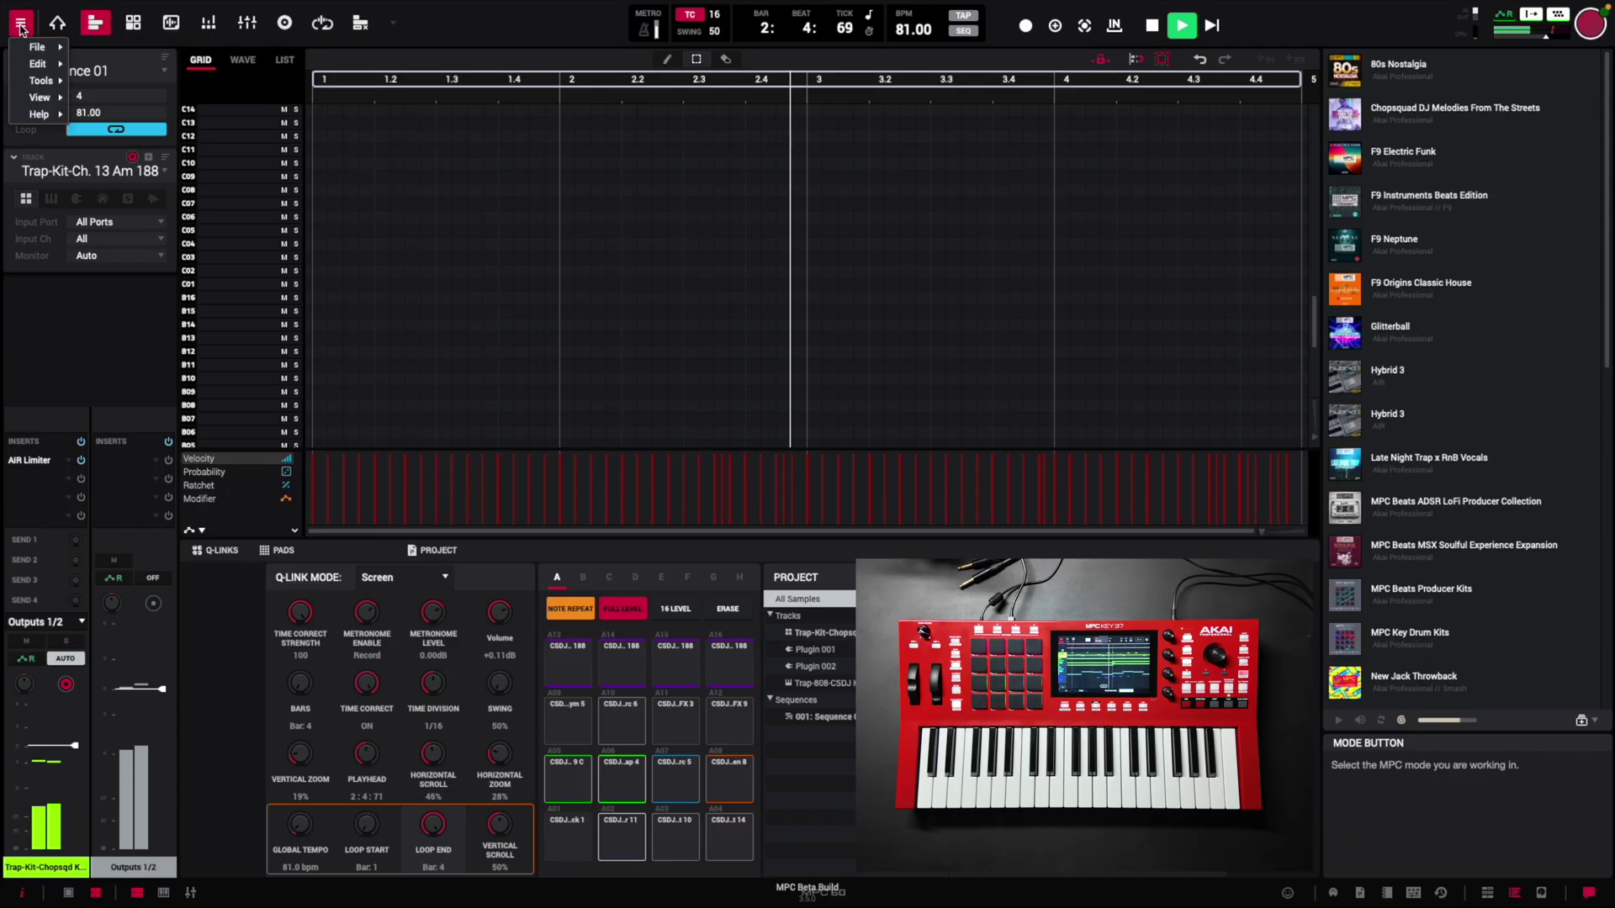
left_click(30, 47)
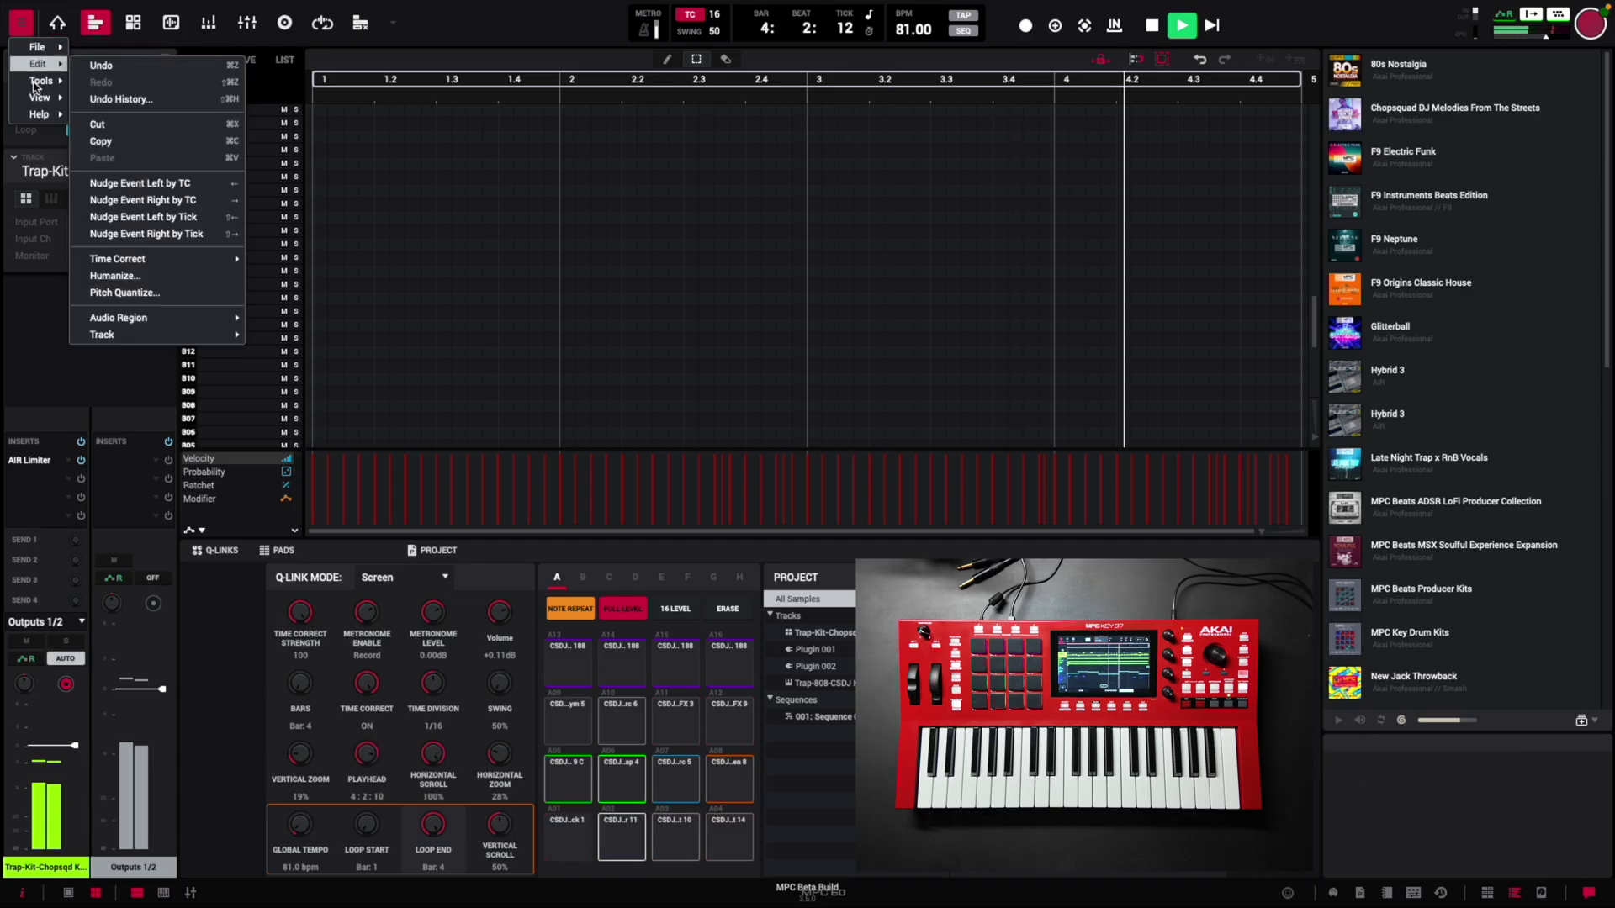
mouse_move(35, 84)
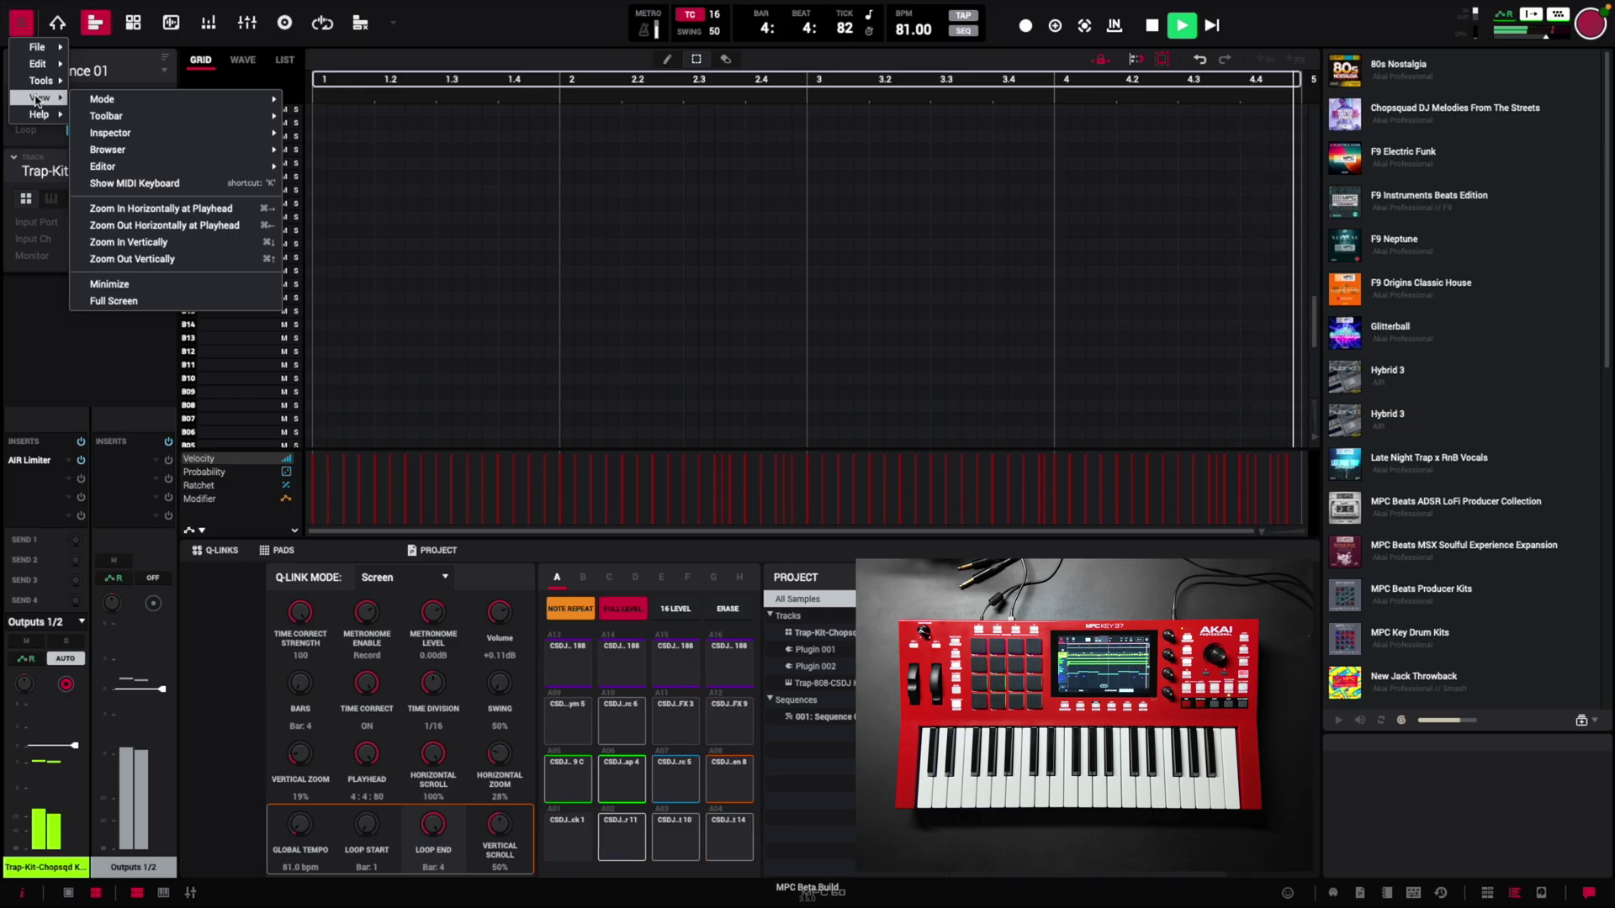
mouse_move(37, 115)
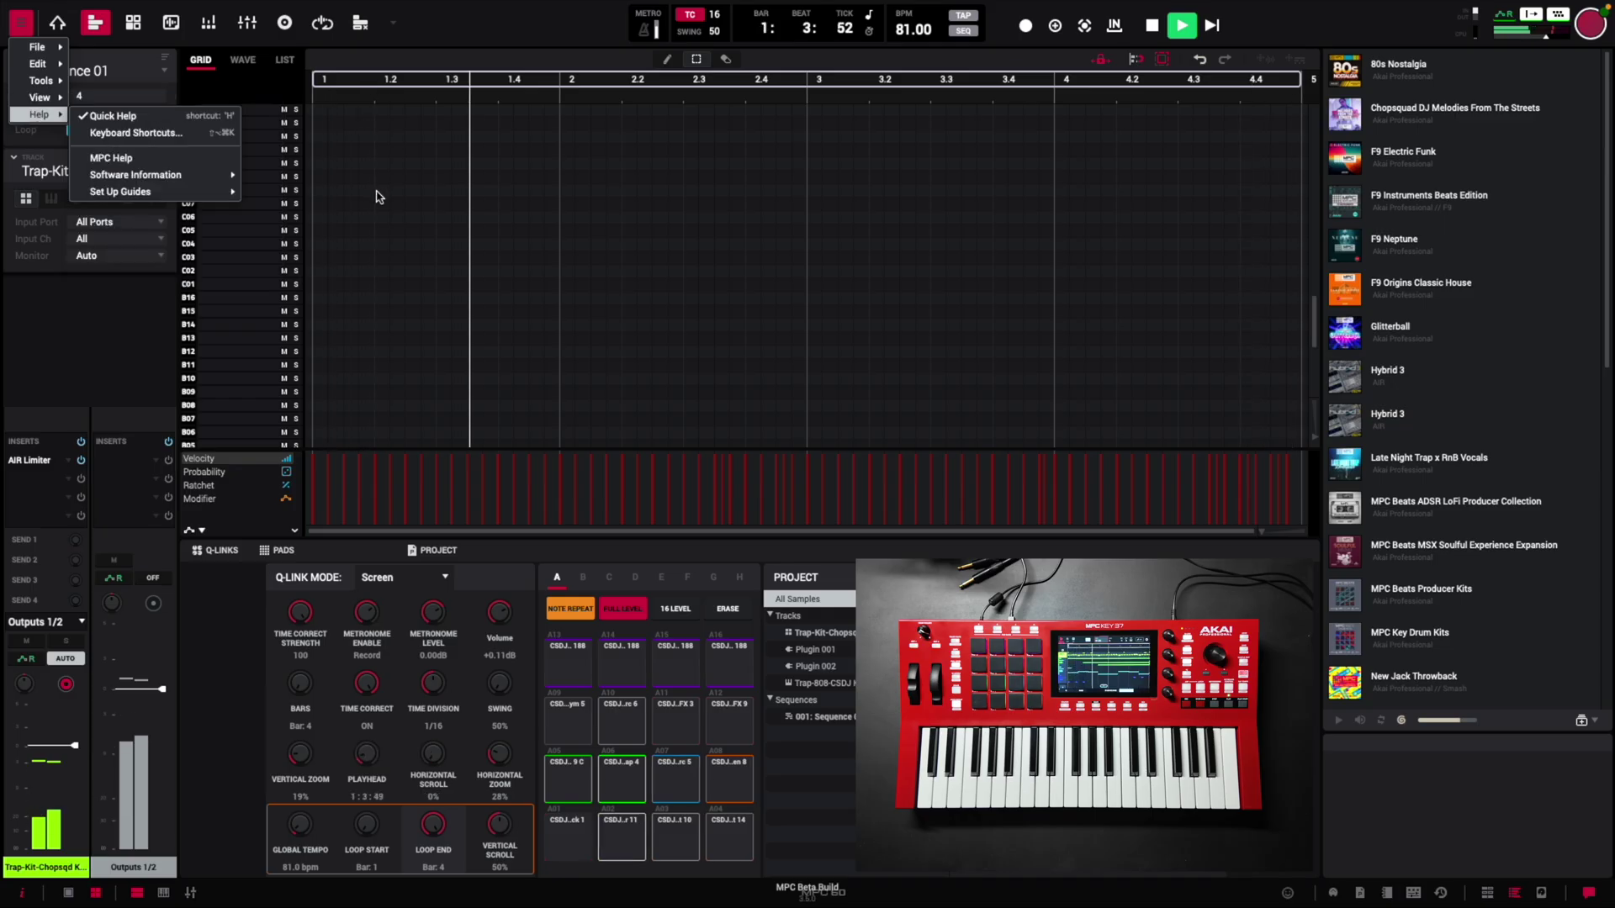
left_click(548, 59)
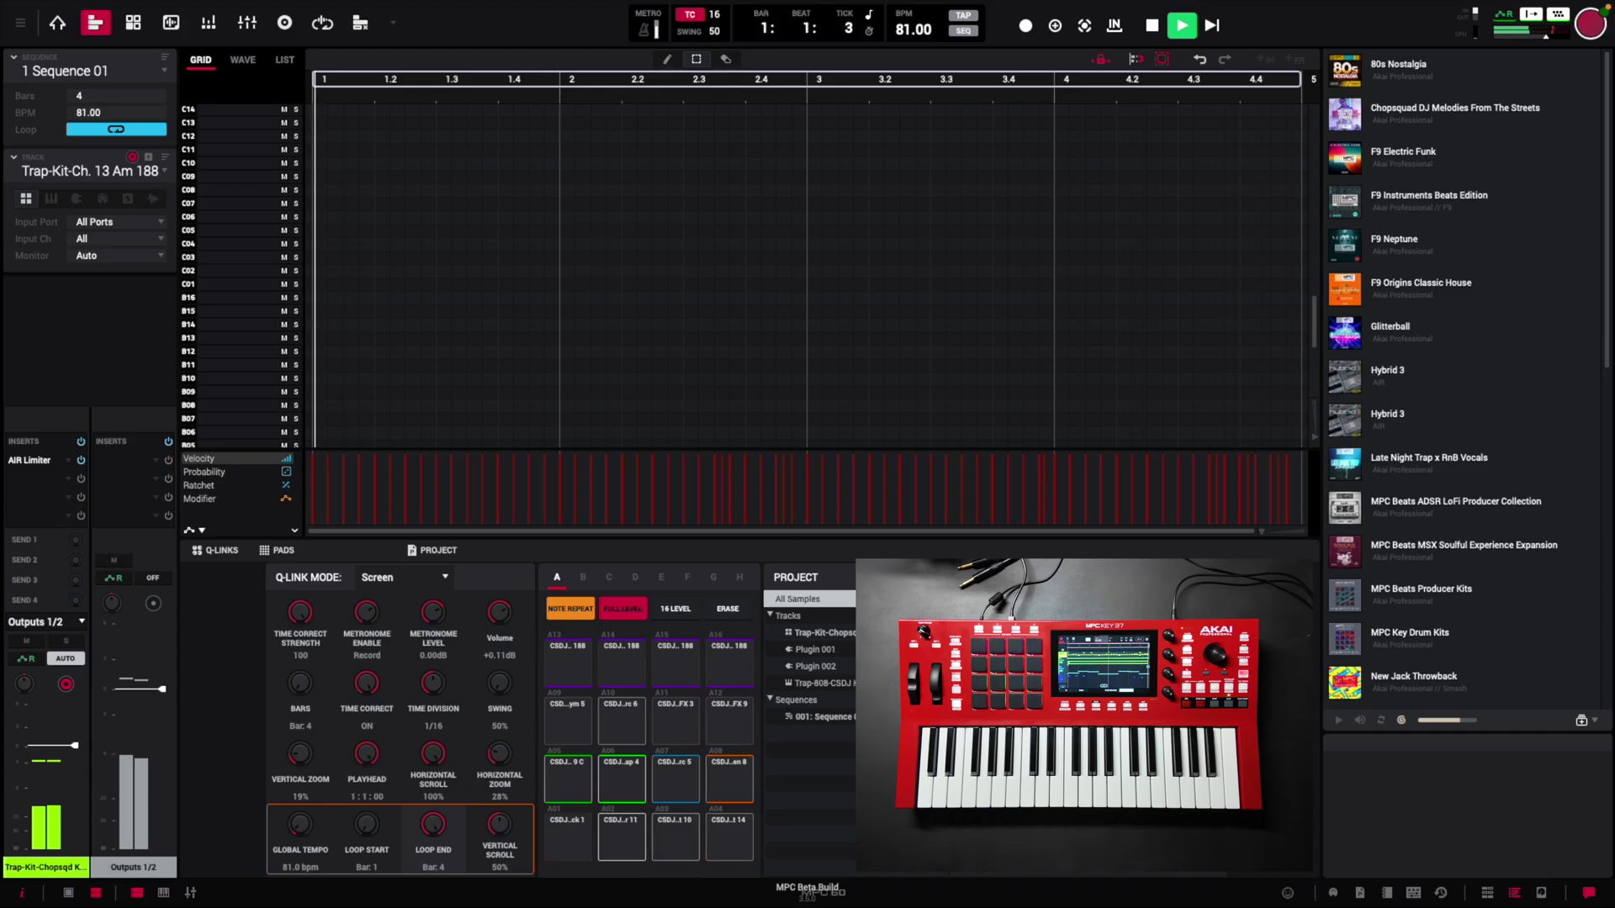
Display the Media Browser for comparison and return to the Expansion Browser.
mouse_move(1426, 839)
left_click(1487, 893)
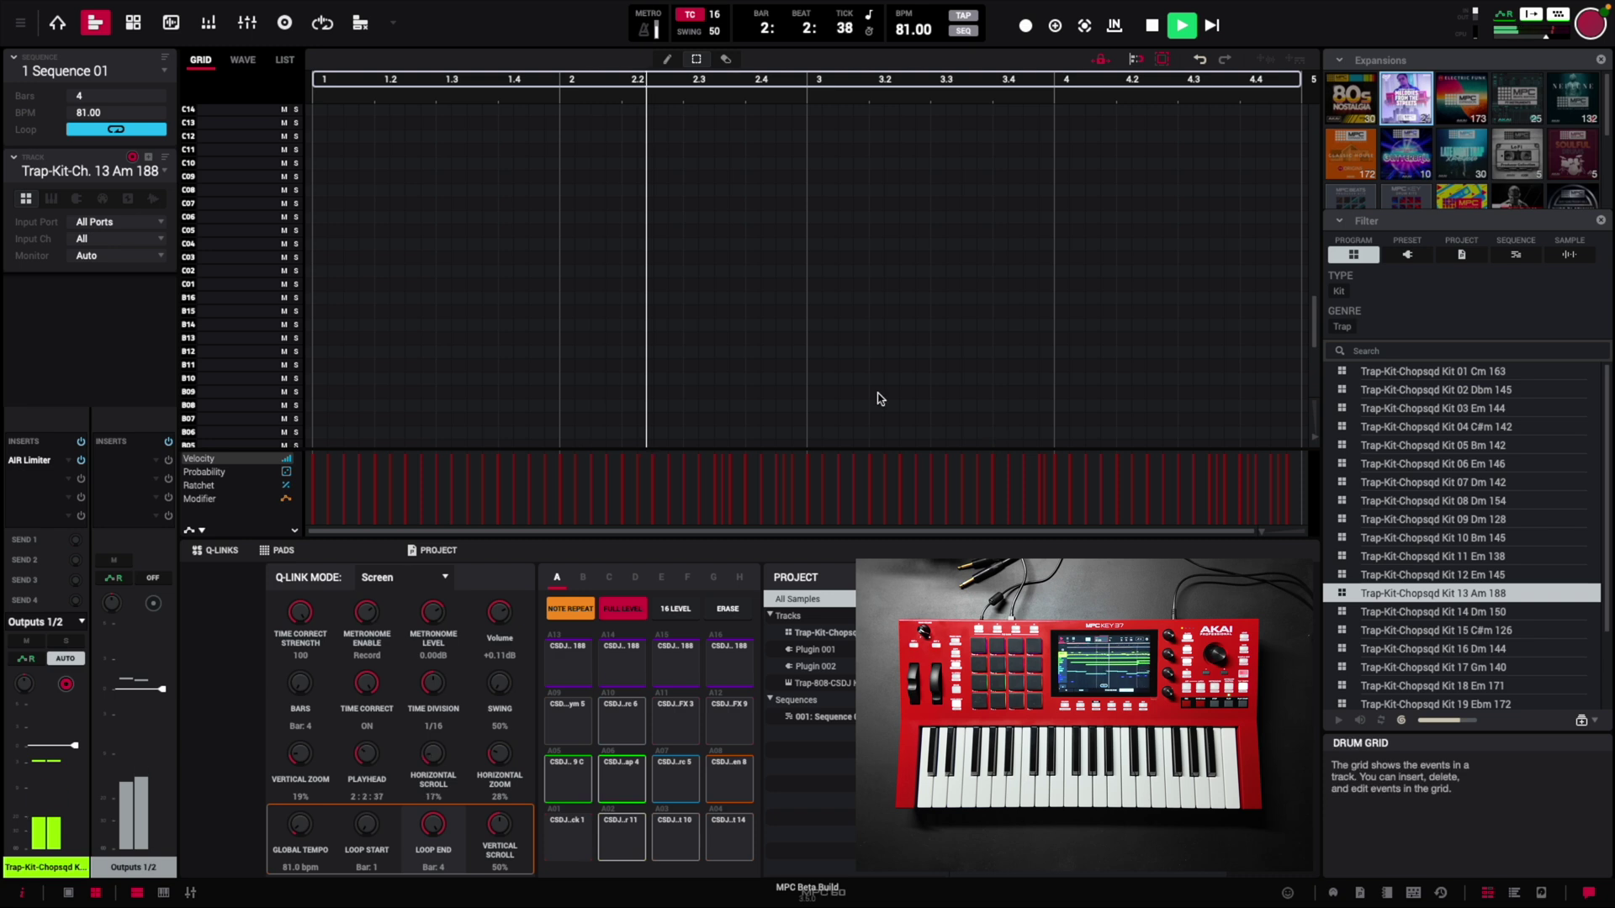
left_click(1514, 893)
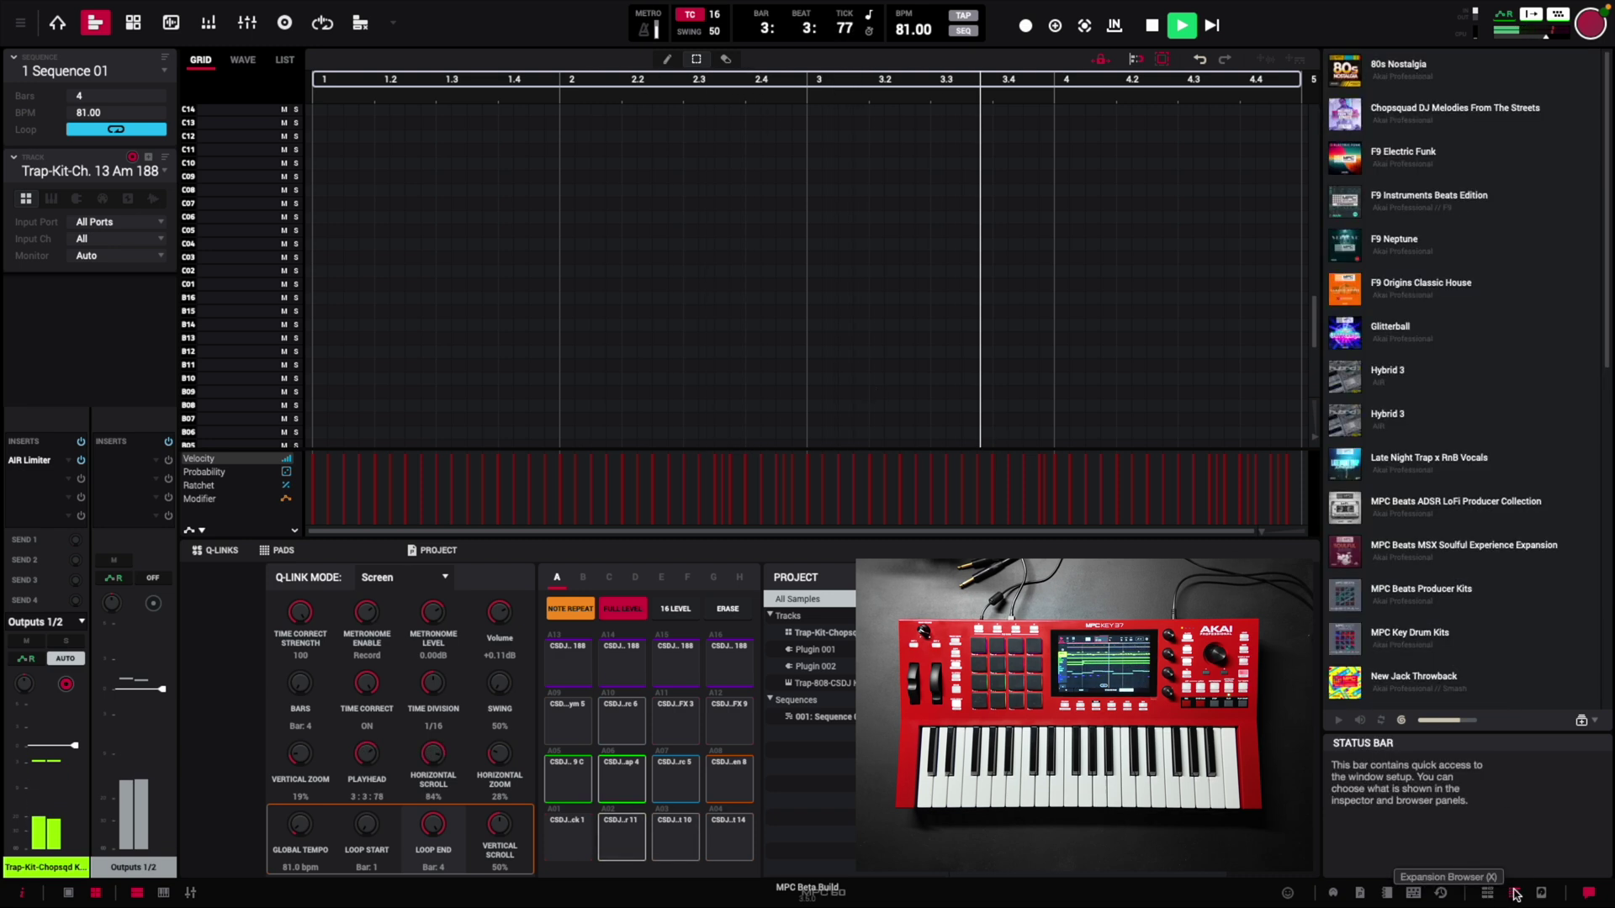